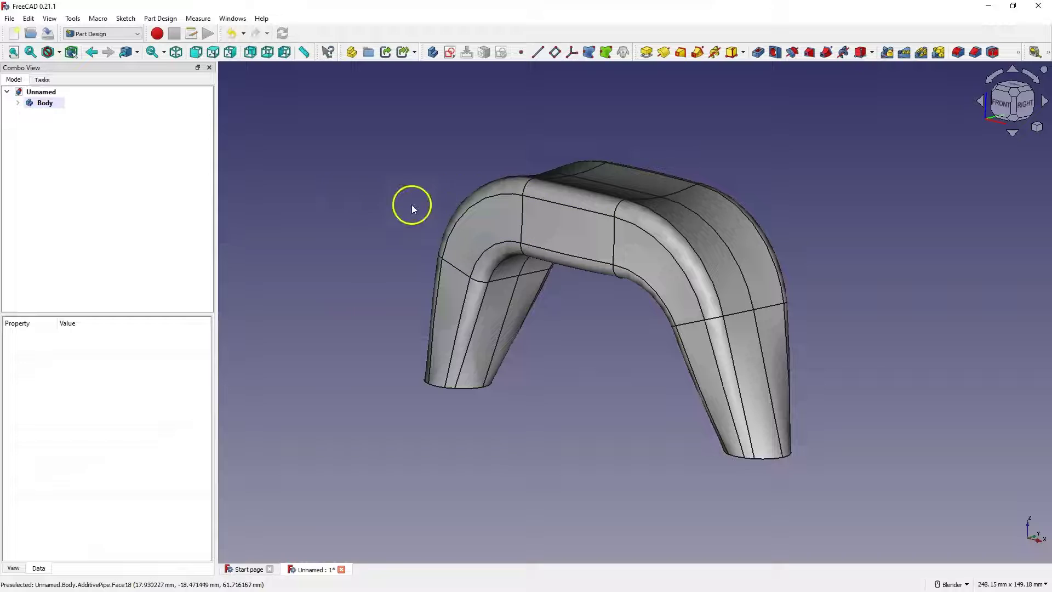
# Create a new document and start a sketch on the XY plane
pyautogui.click(14, 34)
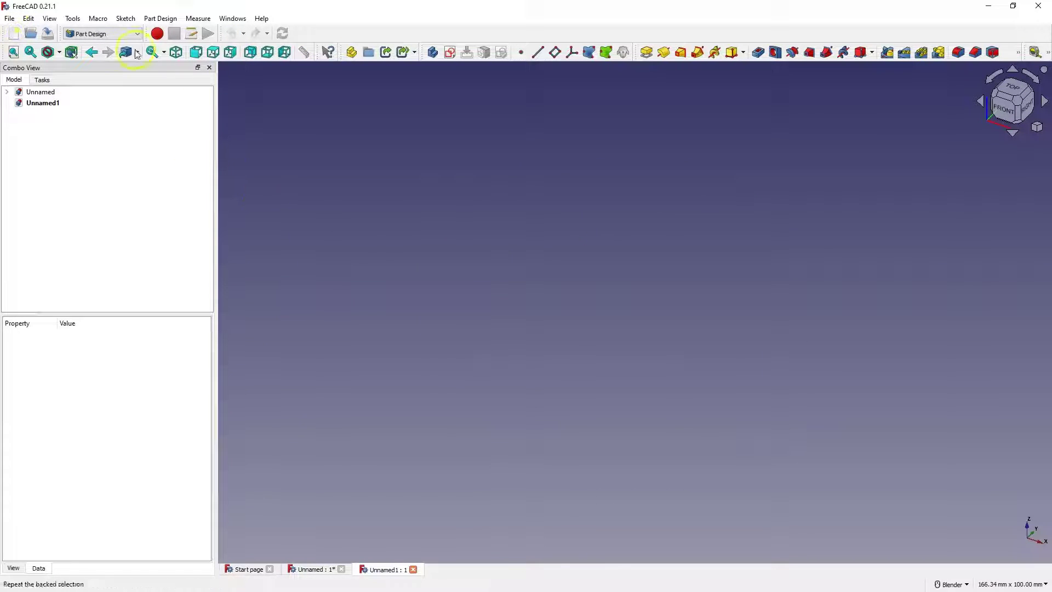
pyautogui.click(406, 244)
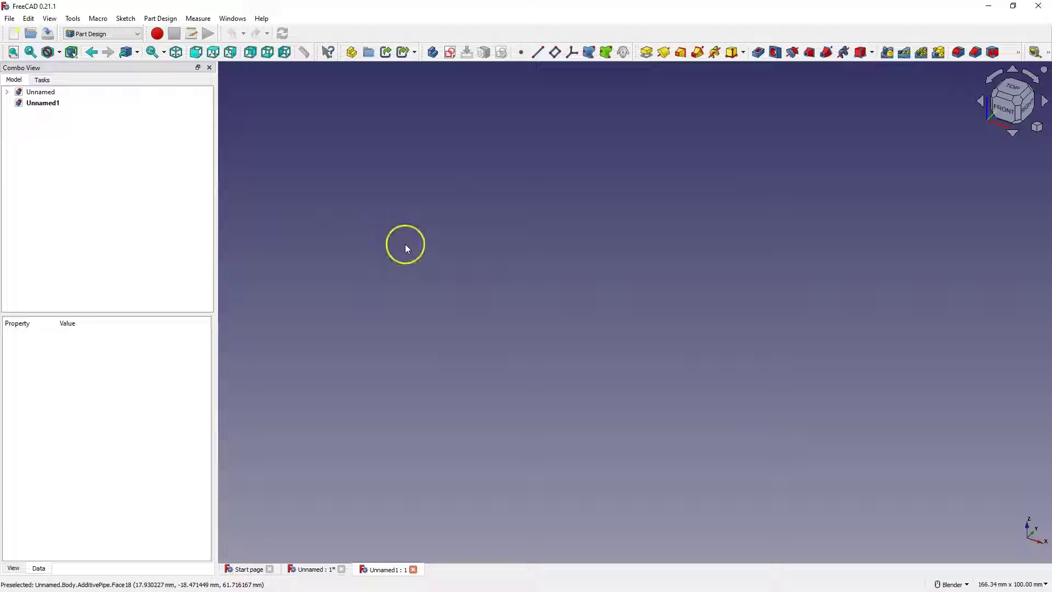
pyautogui.click(439, 224)
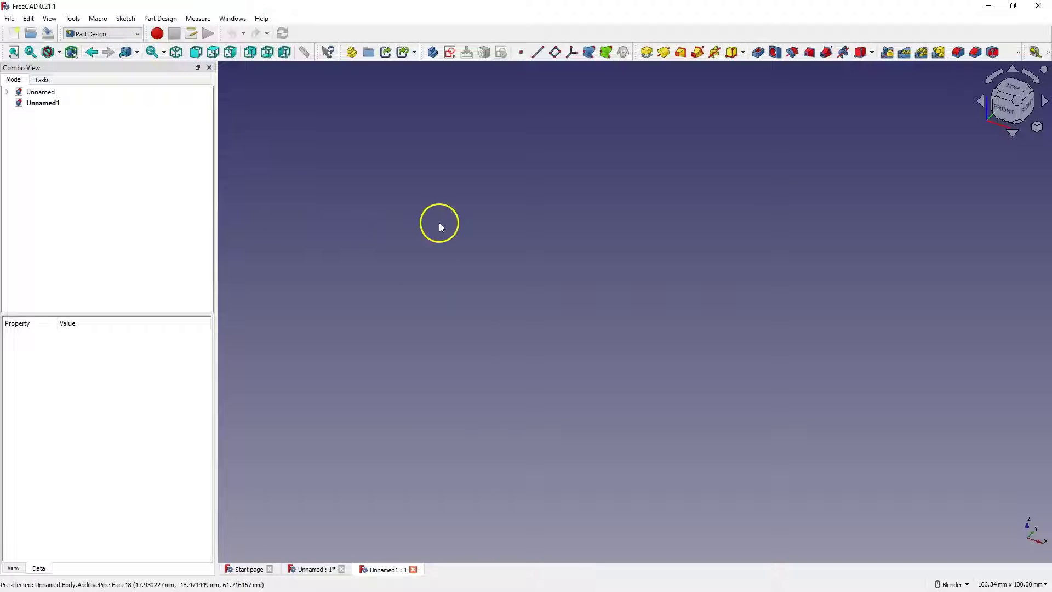
pyautogui.click(450, 52)
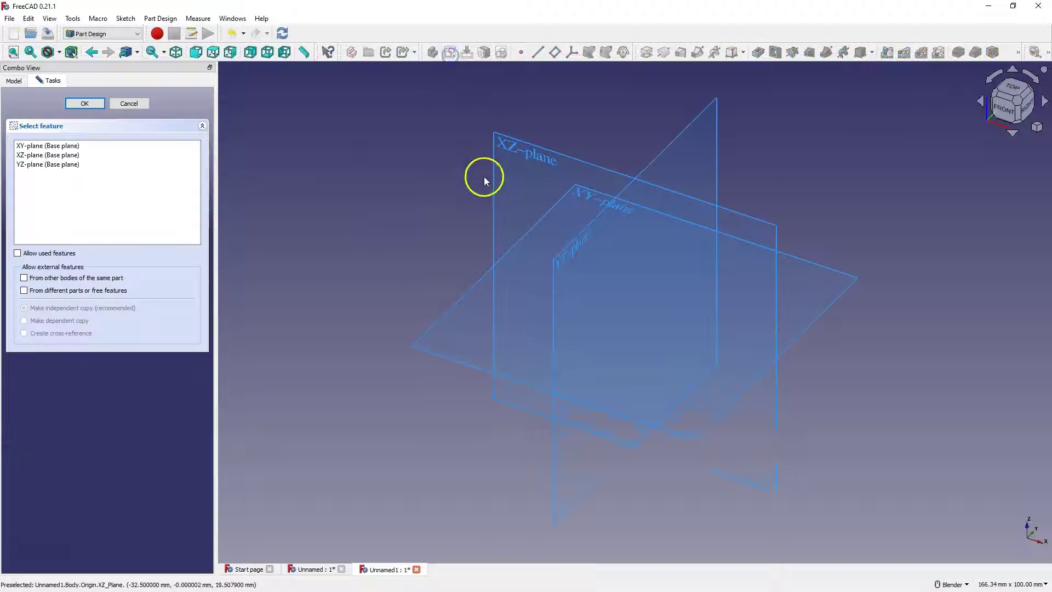
pyautogui.click(587, 203)
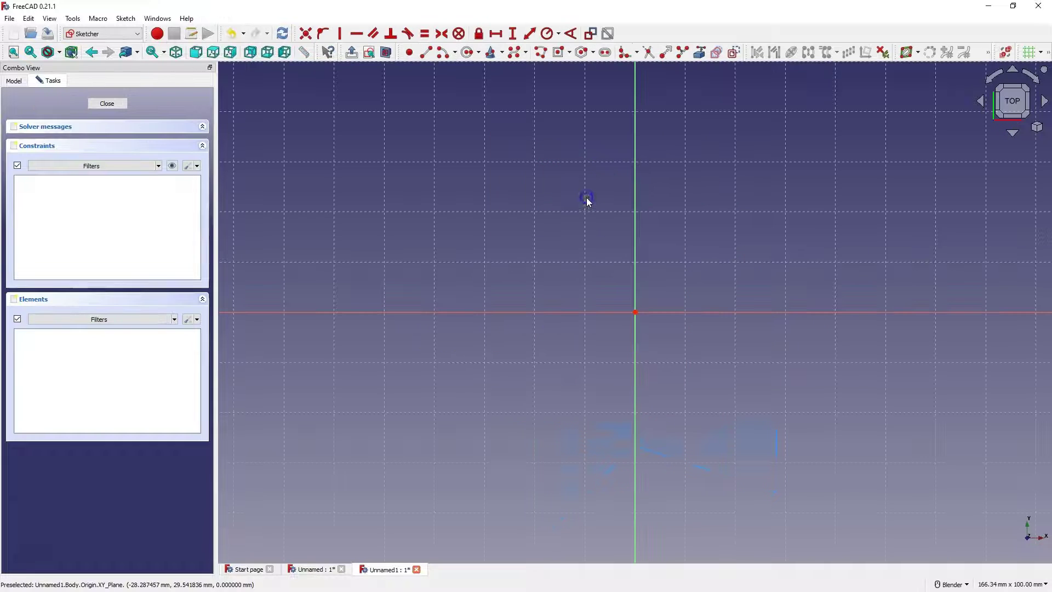
# Draw a circle centred on the origin, about 24 mm in diameter
pyautogui.click(467, 52)
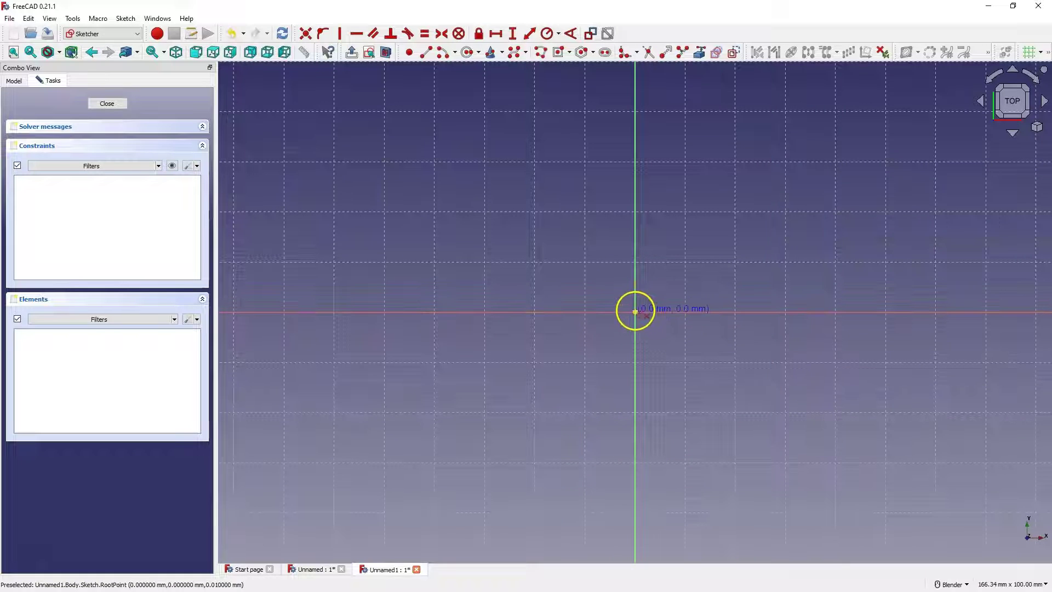
pyautogui.click(636, 312)
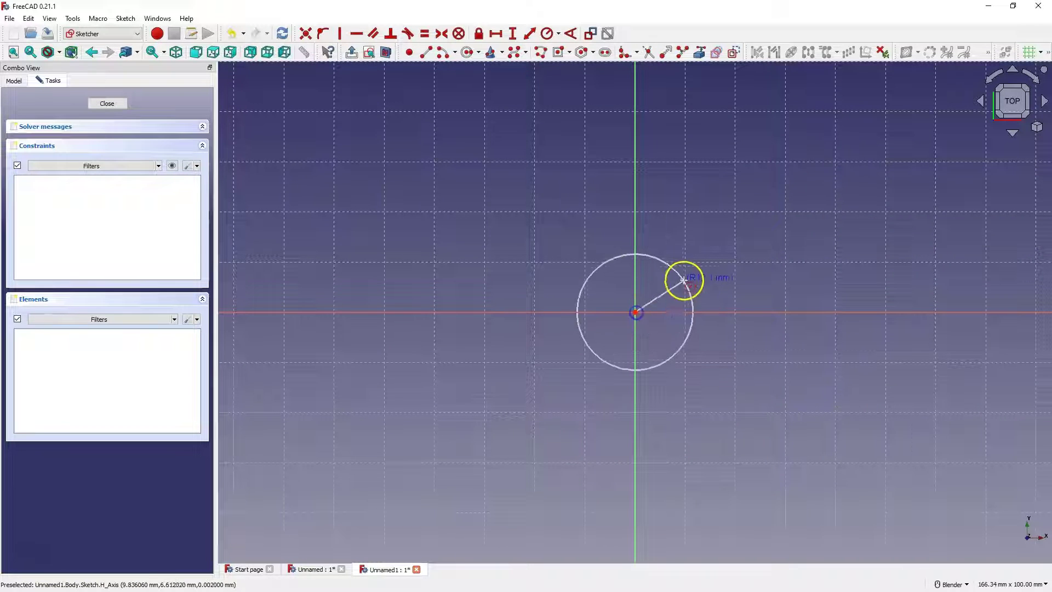
pyautogui.click(684, 278)
# Constrain the circle's diameter to 20 mm and finish the sketch
pyautogui.click(558, 33)
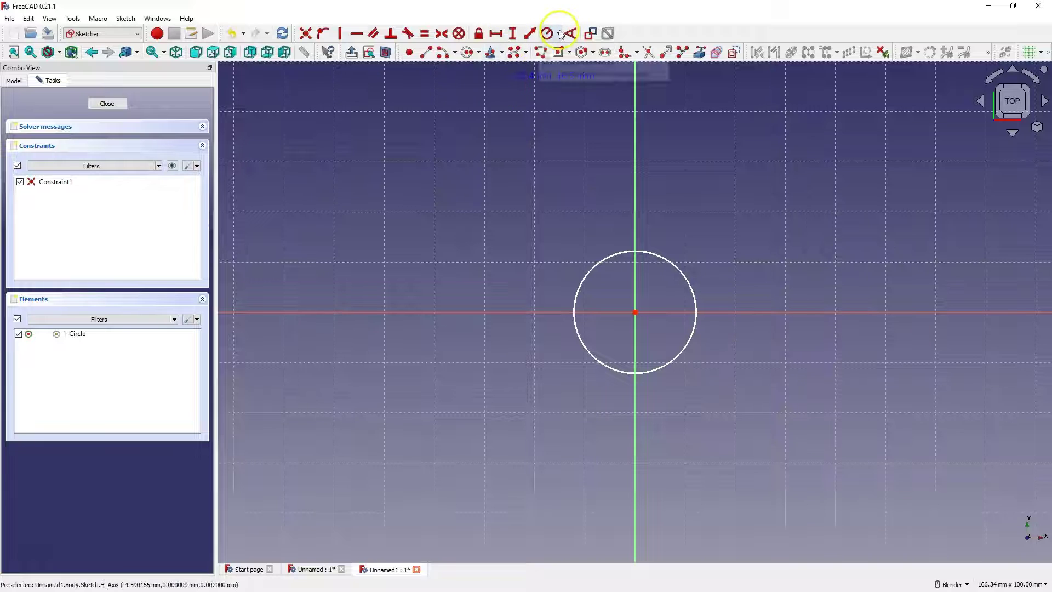
pyautogui.click(566, 65)
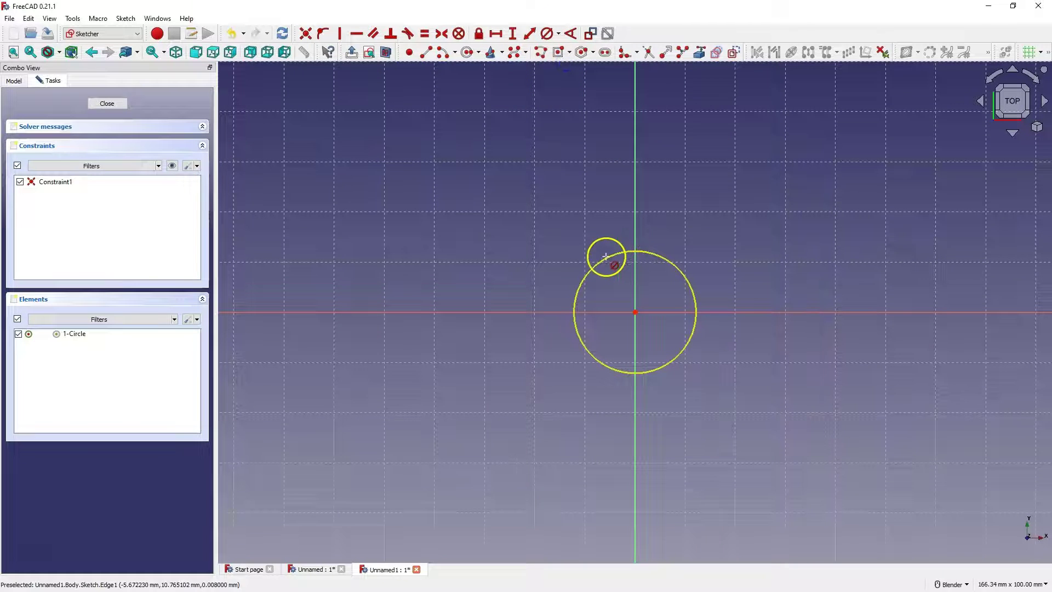
pyautogui.click(606, 256)
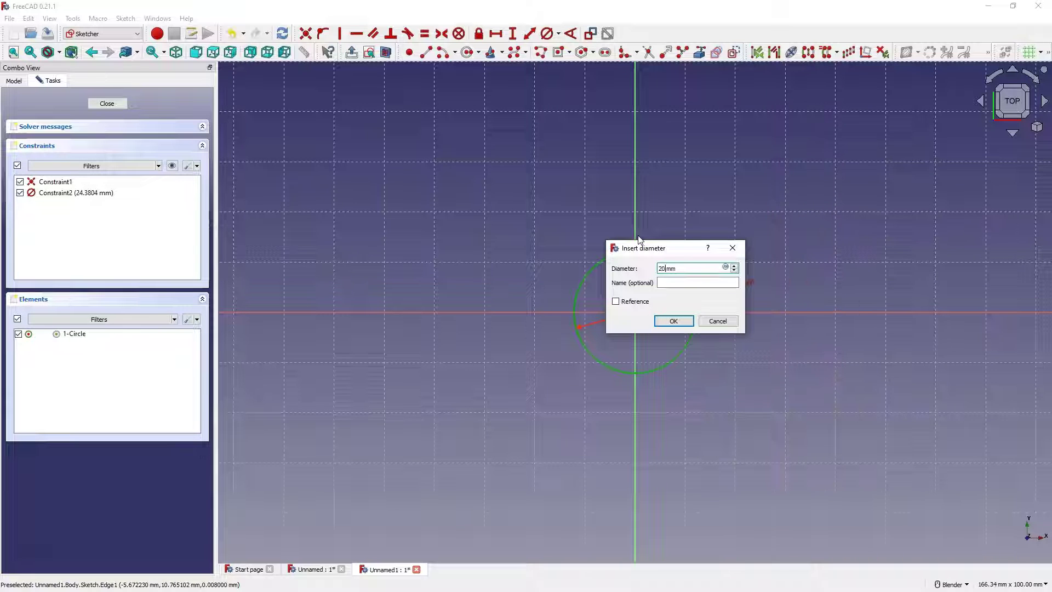
pyautogui.write('20')
pyautogui.click(674, 321)
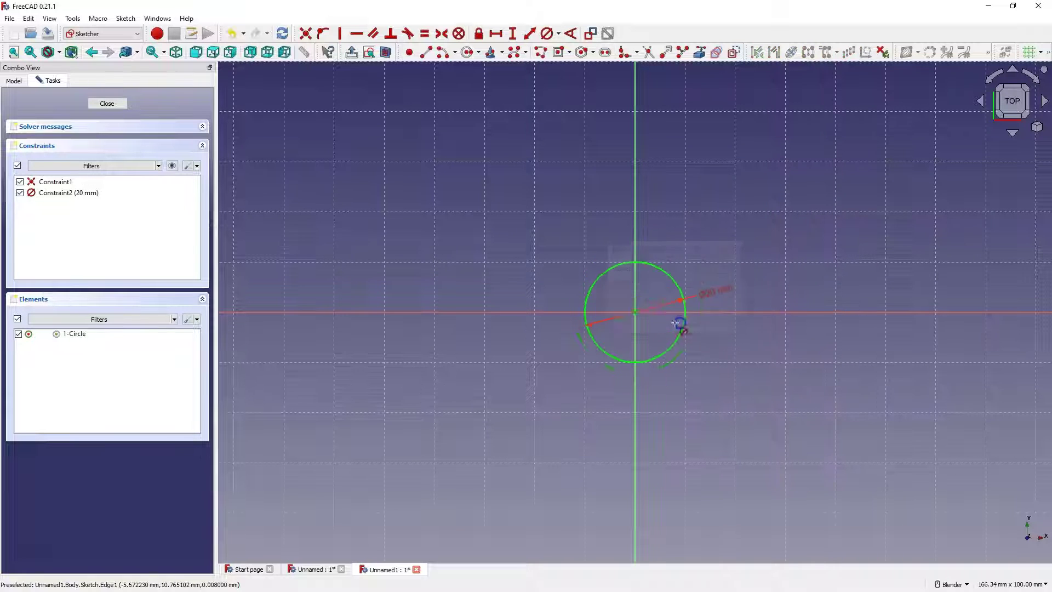
pyautogui.click(106, 103)
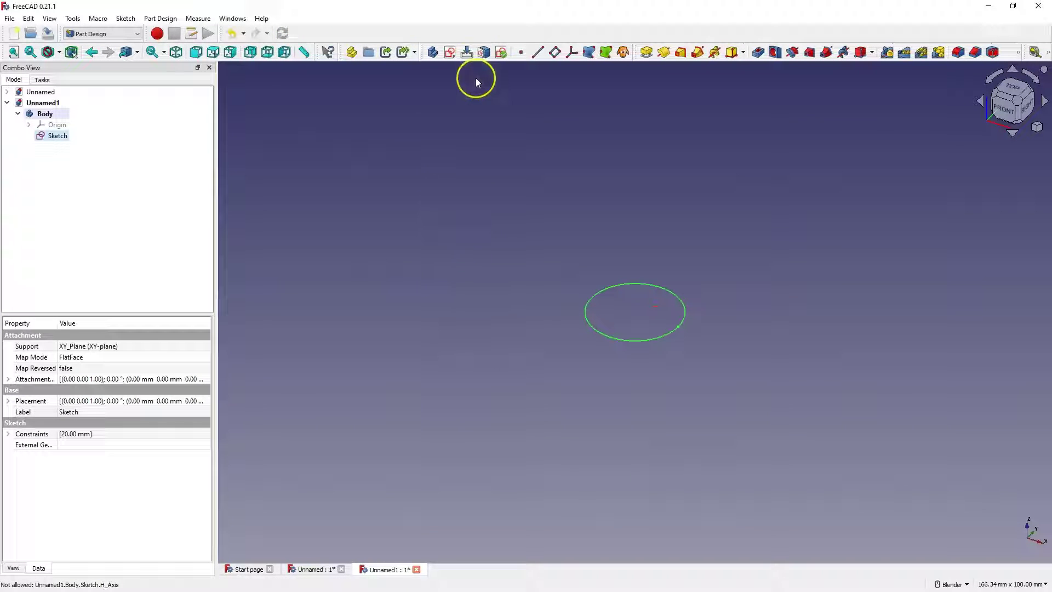
# Sketch an open trapezoid polyline on the XZ plane from the origin back to the horizontal axis, about 69 mm wide and 36 mm high
pyautogui.click(452, 52)
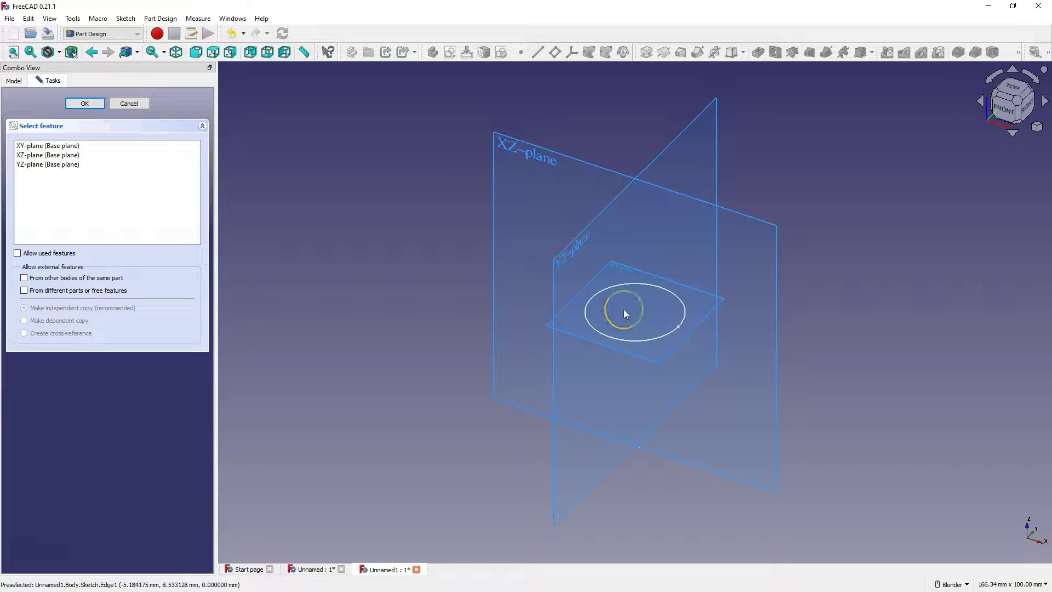
pyautogui.click(531, 156)
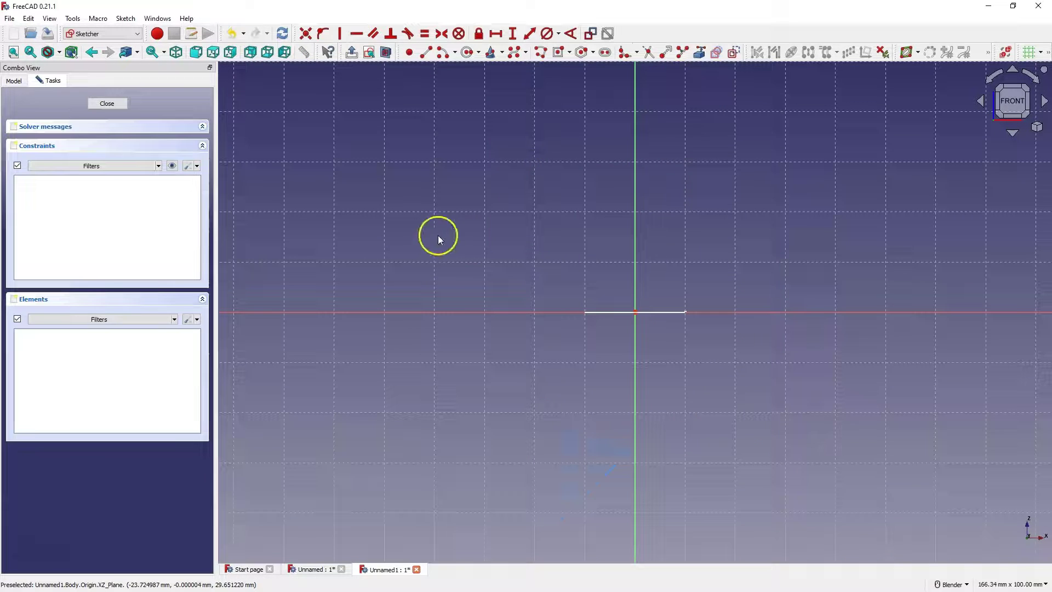
pyautogui.click(544, 55)
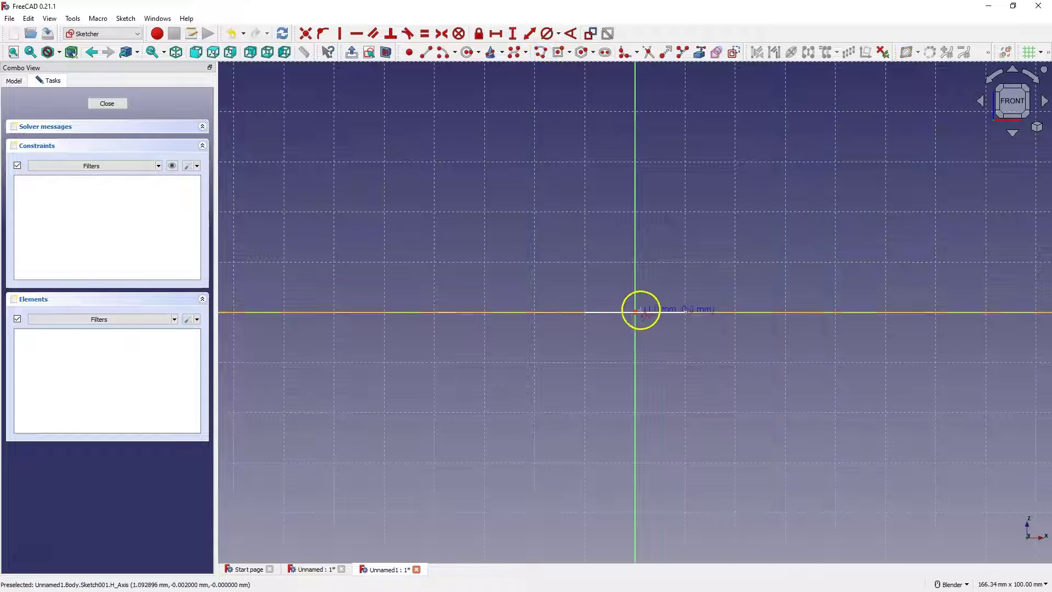
pyautogui.click(635, 312)
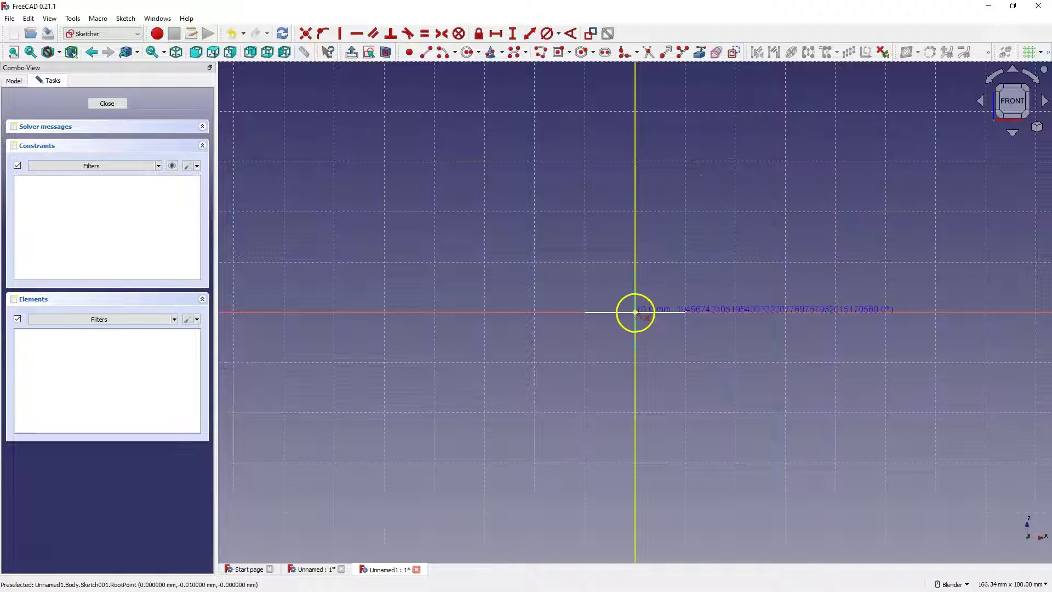
pyautogui.click(703, 132)
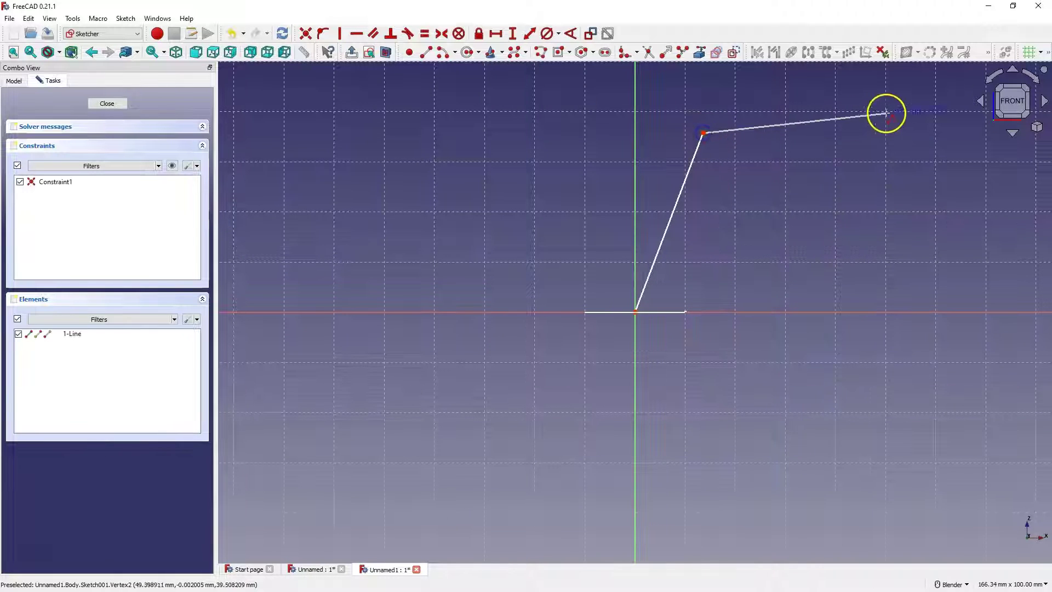
pyautogui.click(920, 133)
pyautogui.scroll(-3, 822, 255)
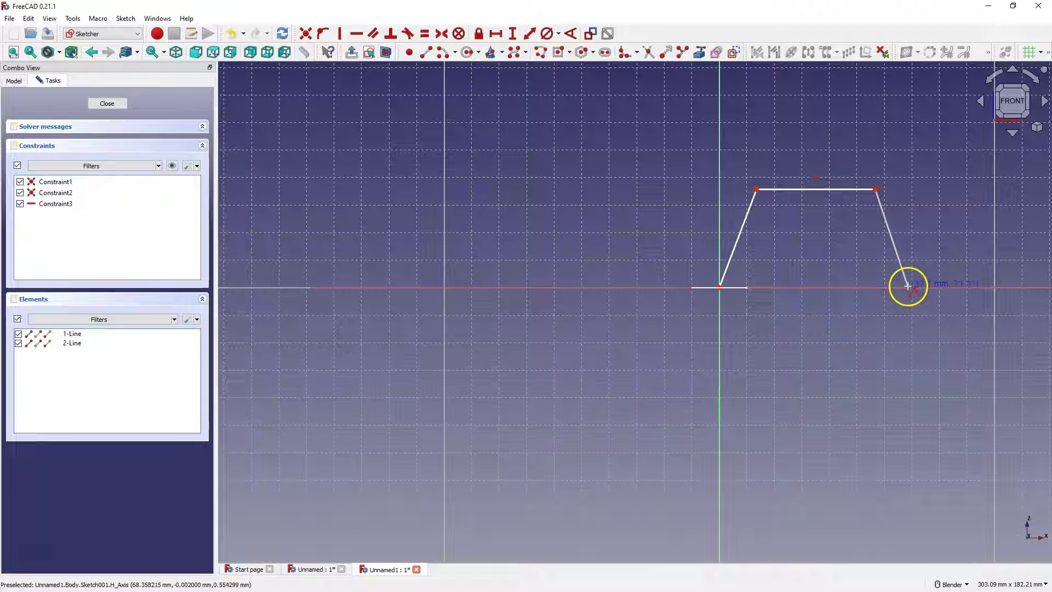
pyautogui.click(909, 287)
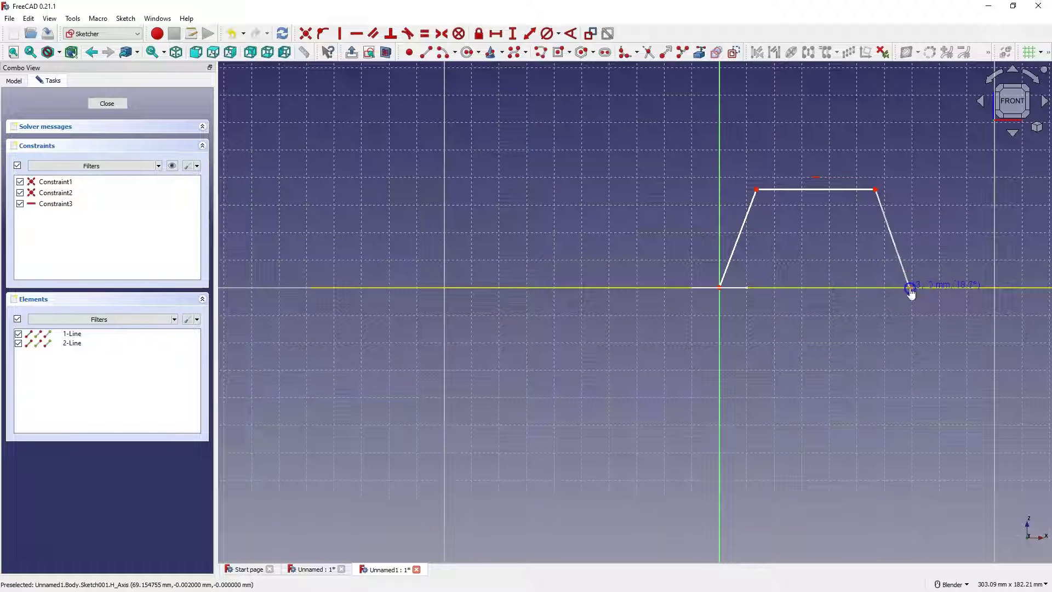
pyautogui.rightClick(771, 223)
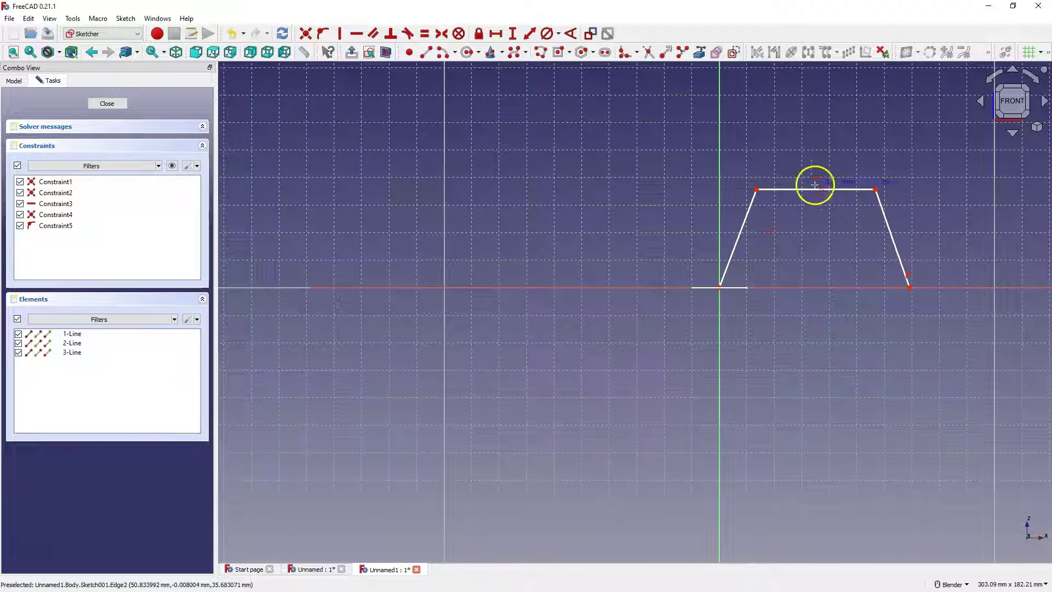
pyautogui.rightClick(784, 225)
# Constrain the two slanted side lines of the open trapezoid to equal length
pyautogui.click(758, 232)
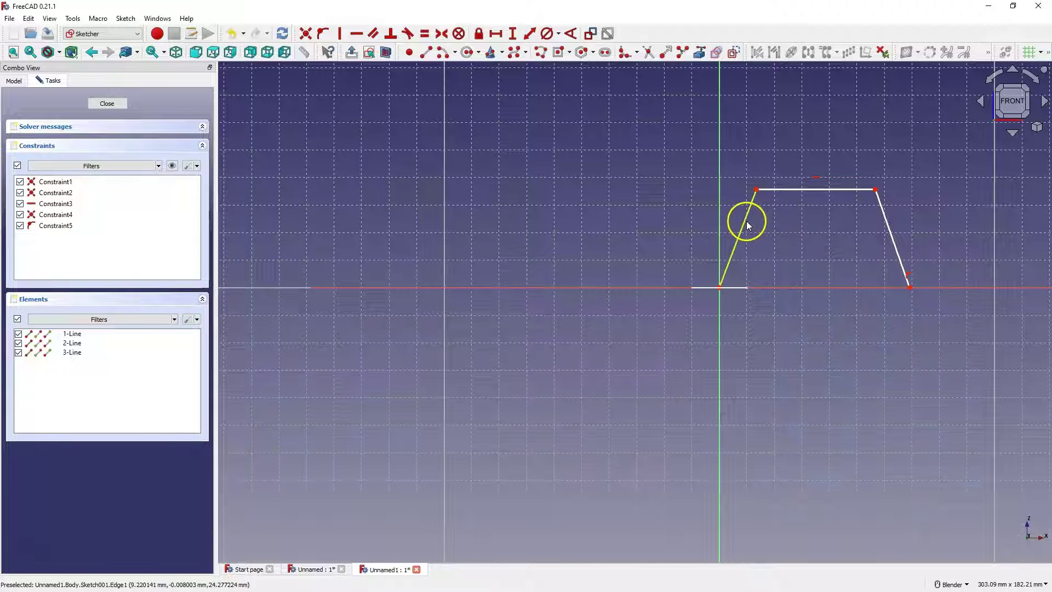
pyautogui.click(888, 230)
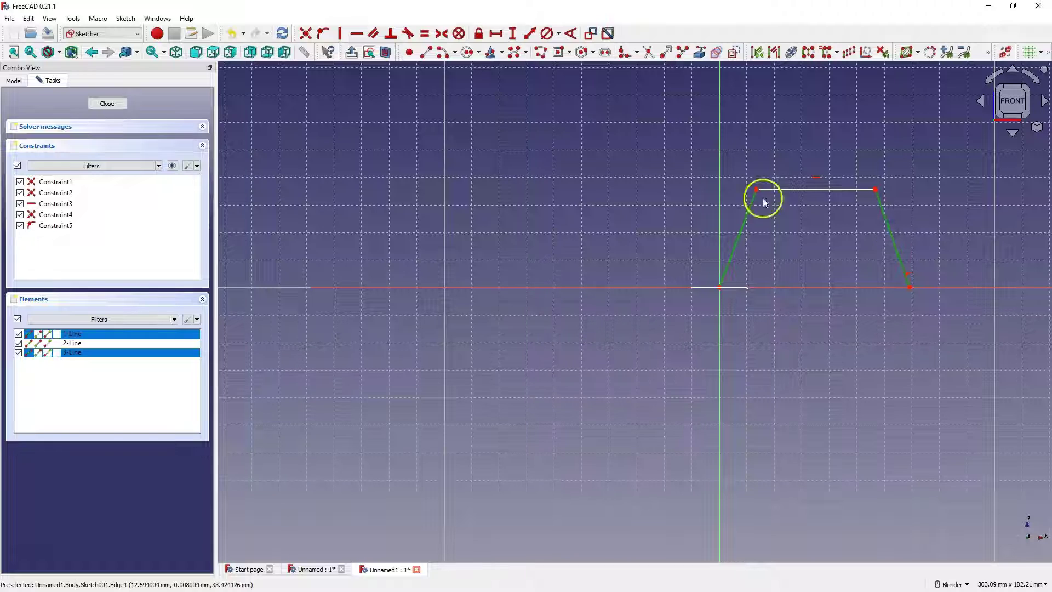
pyautogui.click(426, 34)
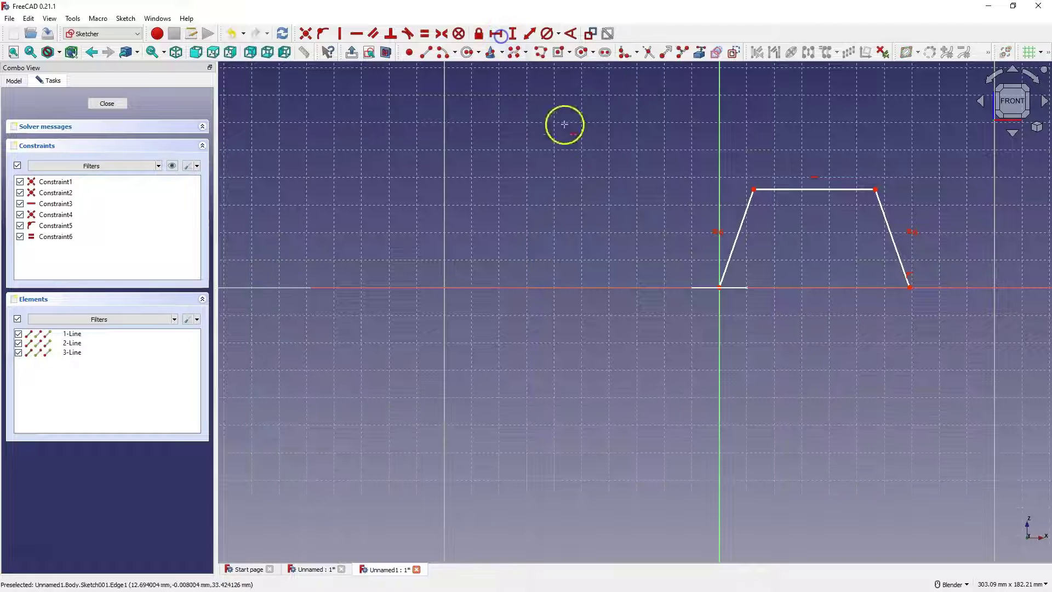
# Set the horizontal distance between the path's lower endpoints to 120 mm and the upper line's length to 80 mm
pyautogui.click(720, 287)
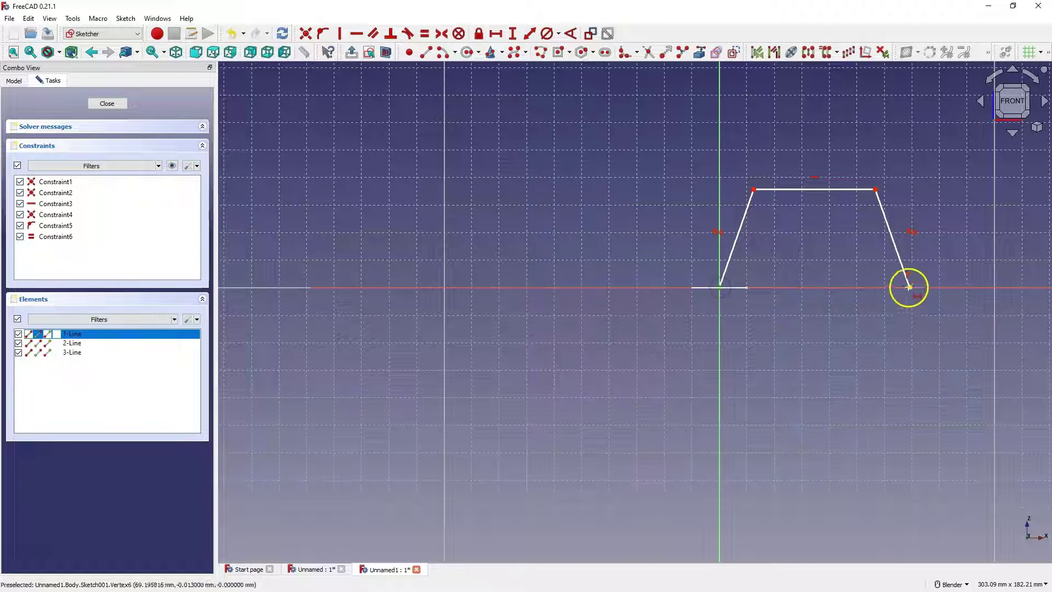
pyautogui.click(910, 287)
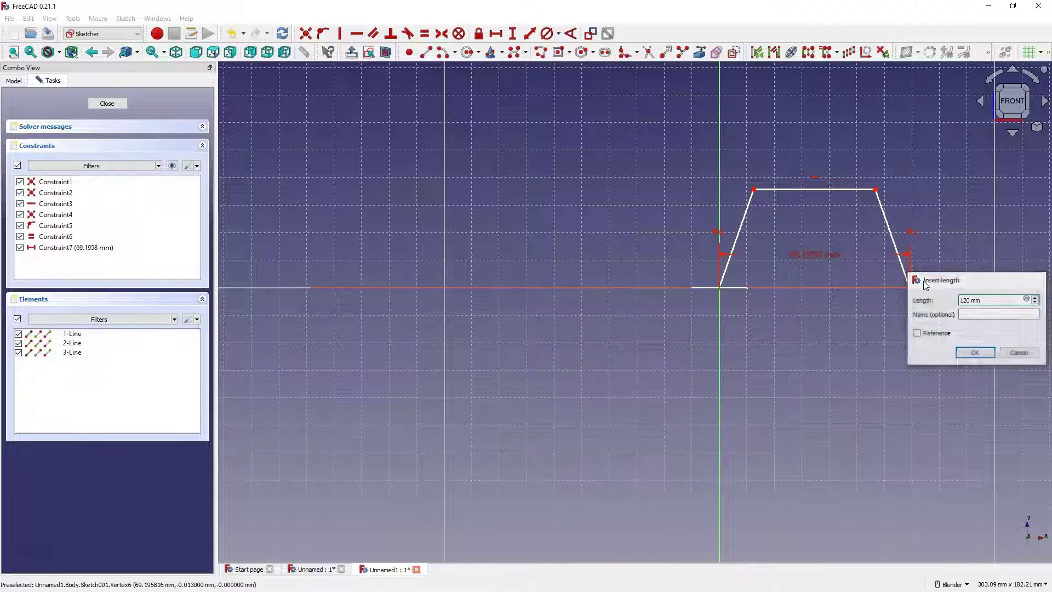
pyautogui.press('Return')
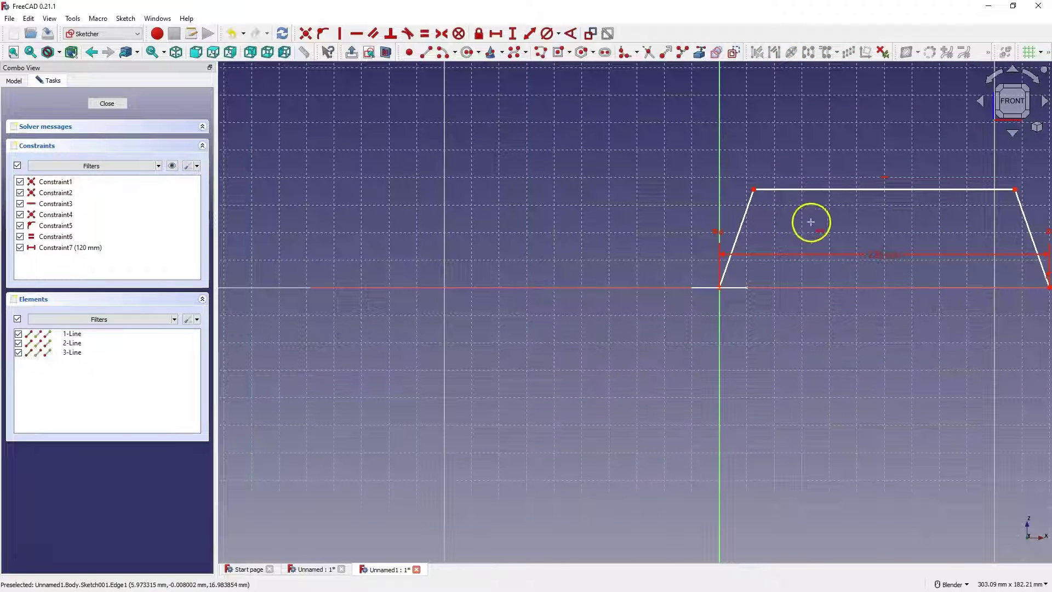
pyautogui.click(885, 189)
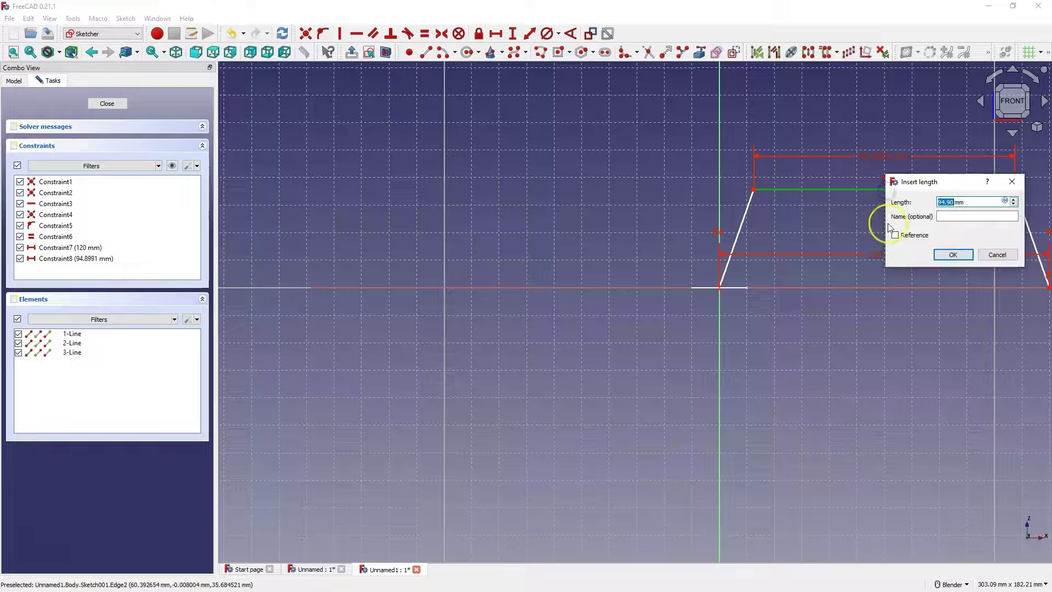
pyautogui.write('8')
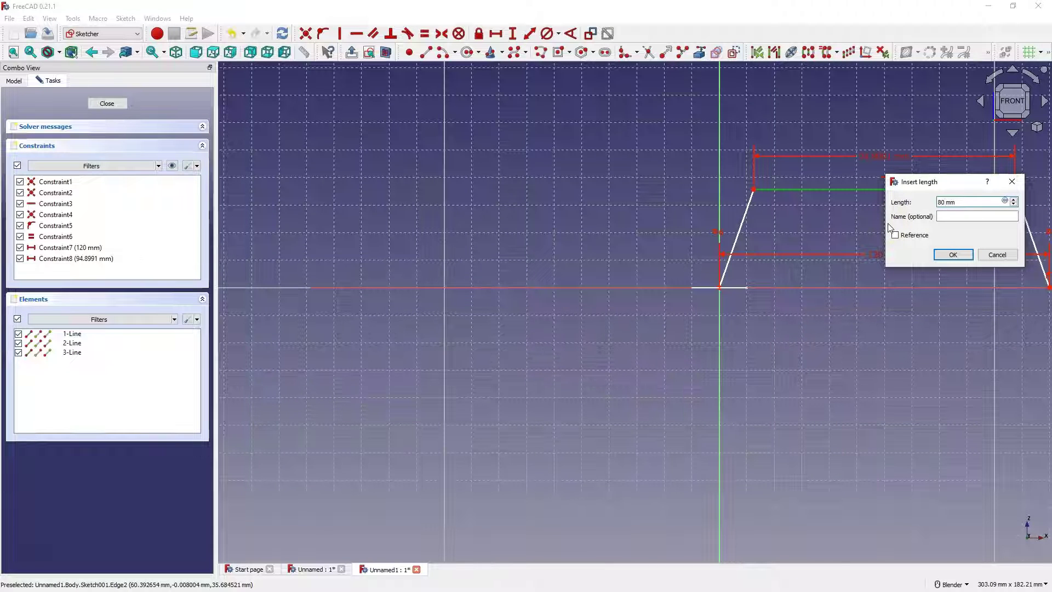
pyautogui.press('Return')
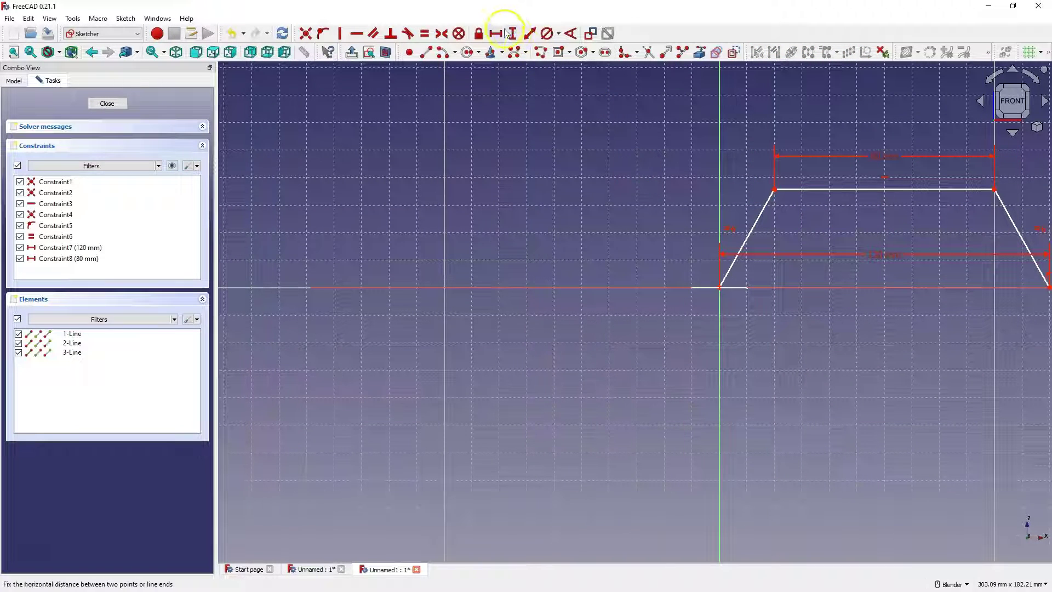
# Set the vertical distance from the origin to the path's upper line to 60 mm
pyautogui.click(719, 288)
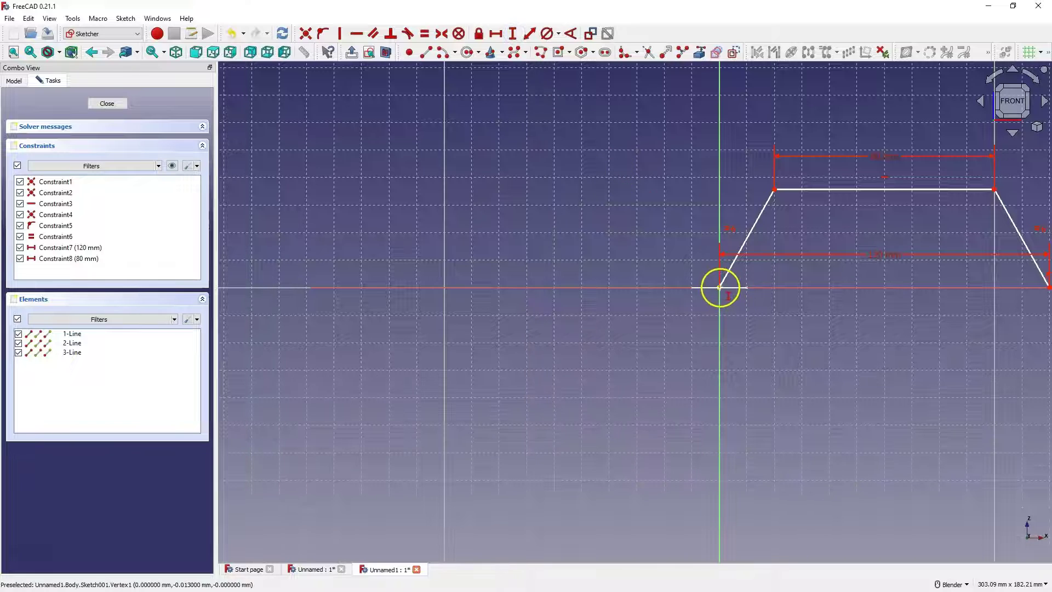
pyautogui.click(789, 192)
pyautogui.press('i')
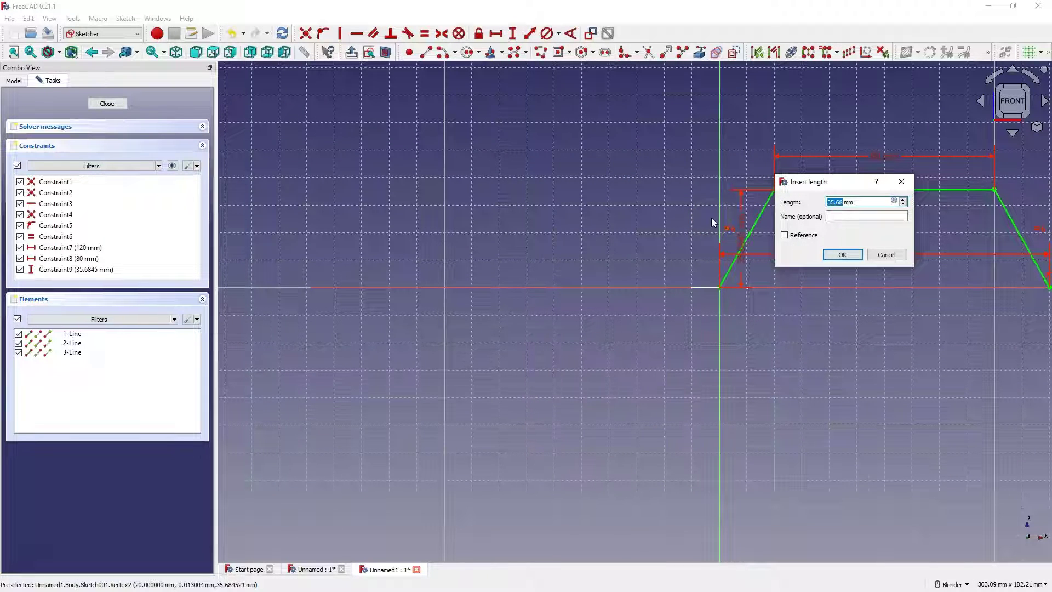
pyautogui.write('60')
pyautogui.click(843, 254)
pyautogui.scroll(-2, 635, 291)
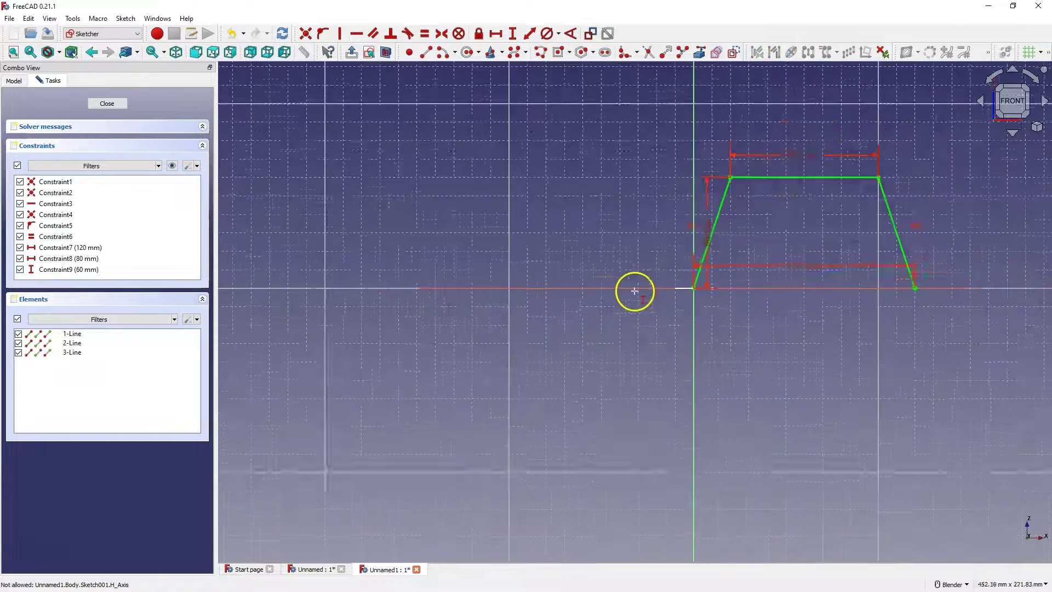
pyautogui.scroll(-1, 634, 291)
pyautogui.scroll(3, 689, 191)
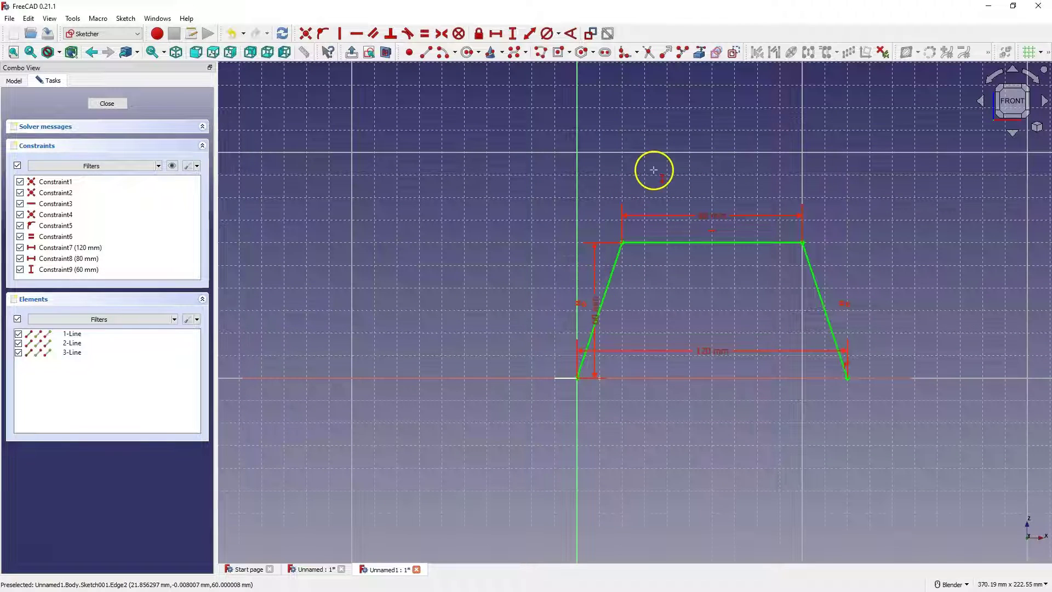
# Round both upper corners of the trapezoid path with the constraint-preserving sketch fillet
pyautogui.click(637, 52)
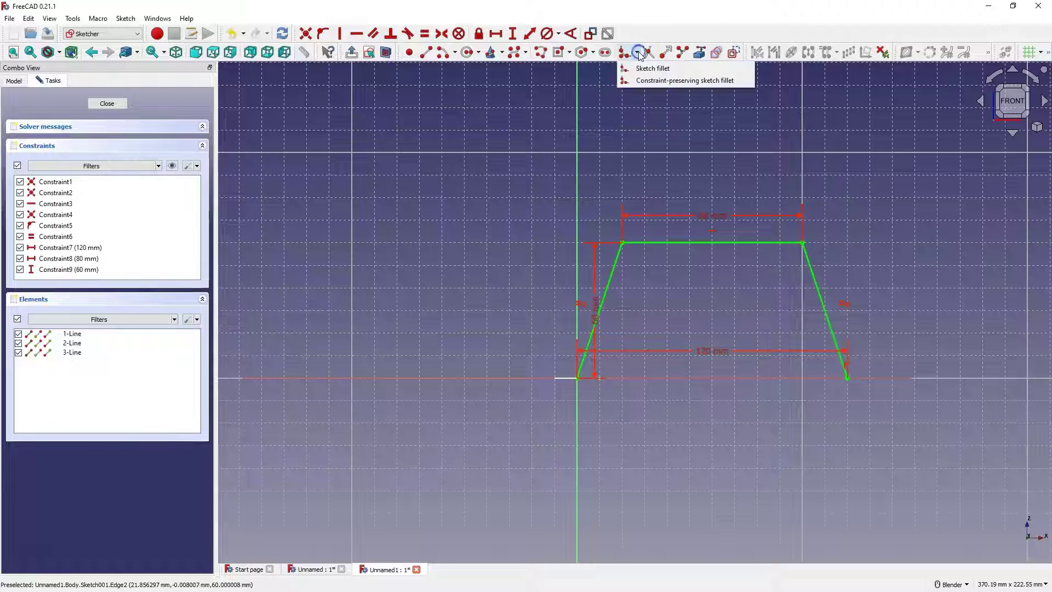
pyautogui.click(666, 80)
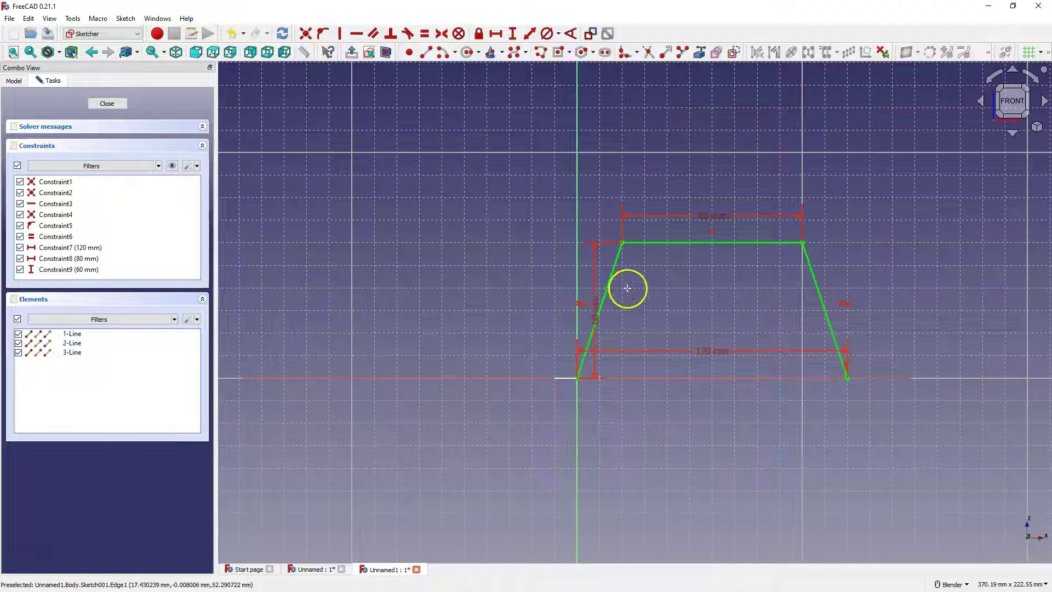
pyautogui.click(617, 264)
pyautogui.click(641, 242)
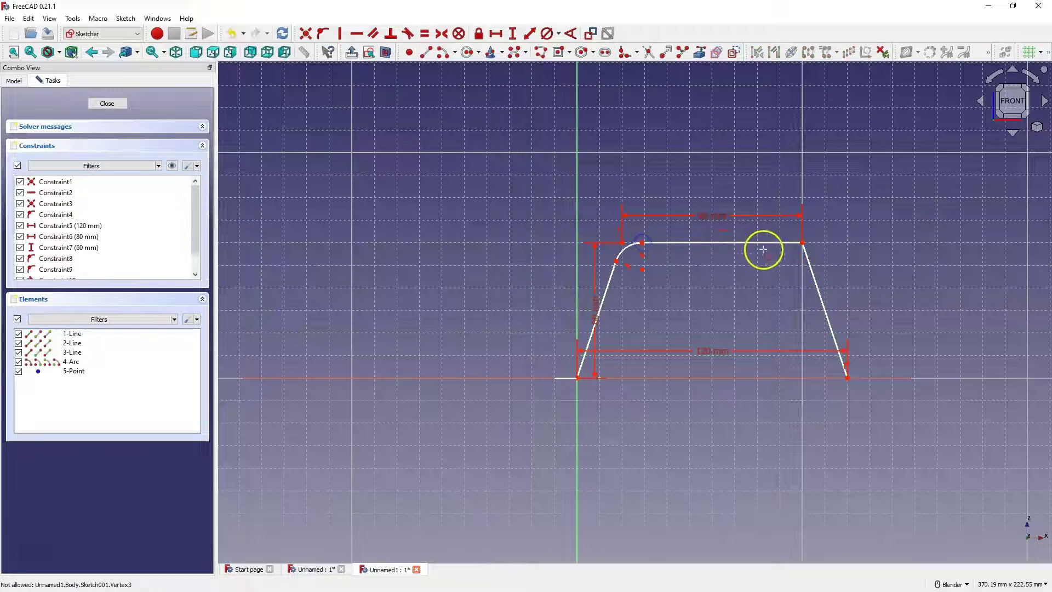
pyautogui.click(779, 243)
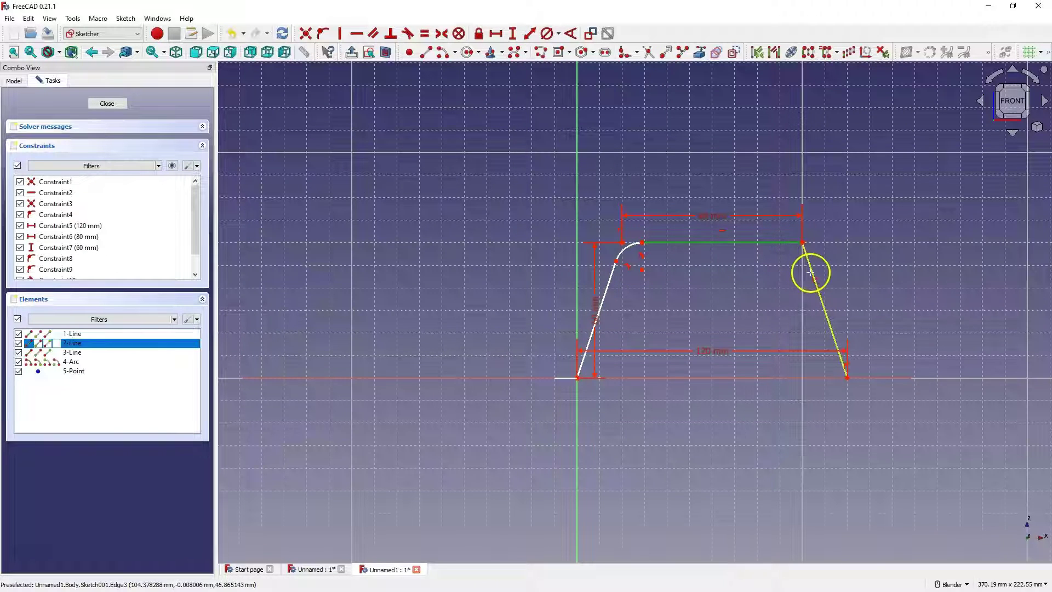
pyautogui.click(811, 270)
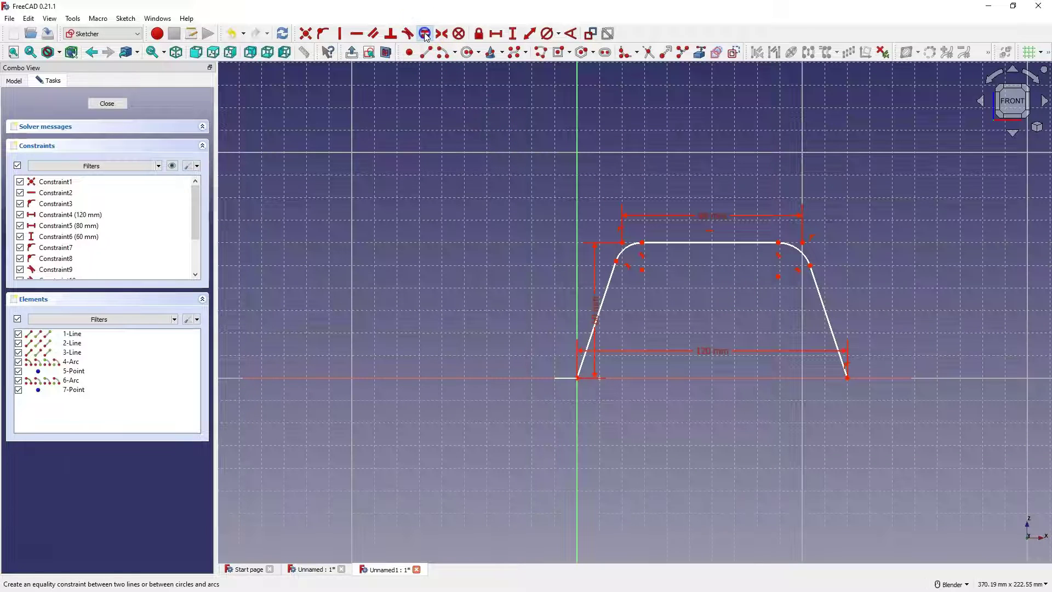
# Constrain the two corner arcs of the path to equal radius and set the radius to 30 mm
pyautogui.click(624, 251)
pyautogui.click(796, 250)
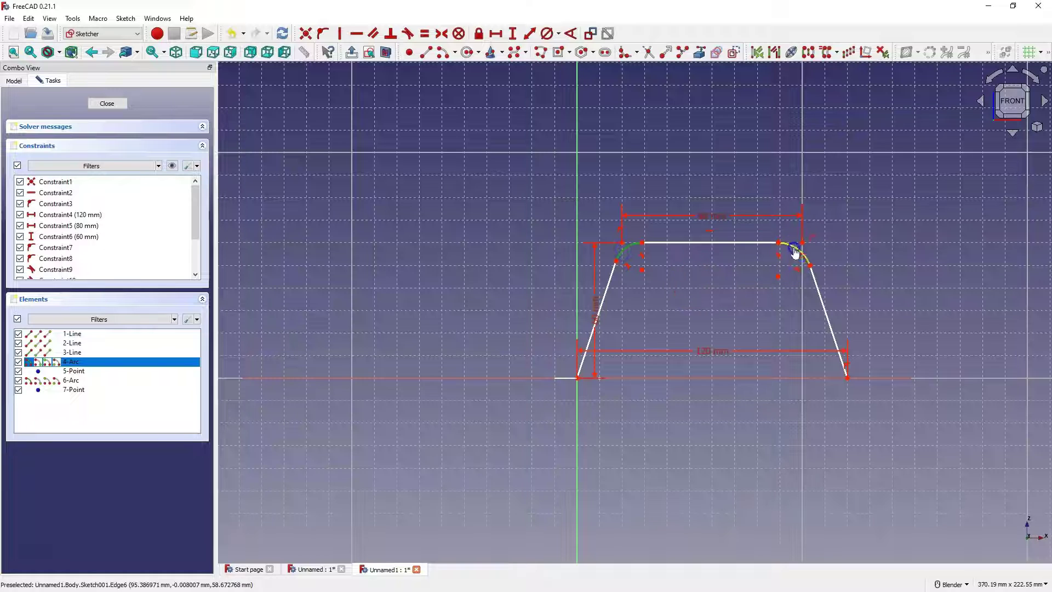
pyautogui.press('e')
pyautogui.click(557, 33)
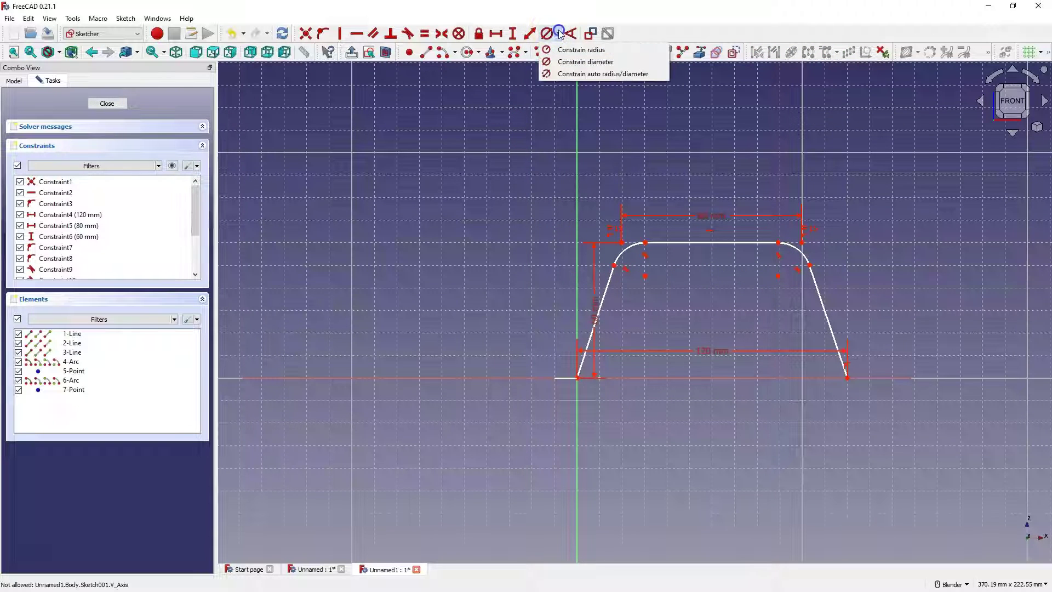
pyautogui.click(572, 51)
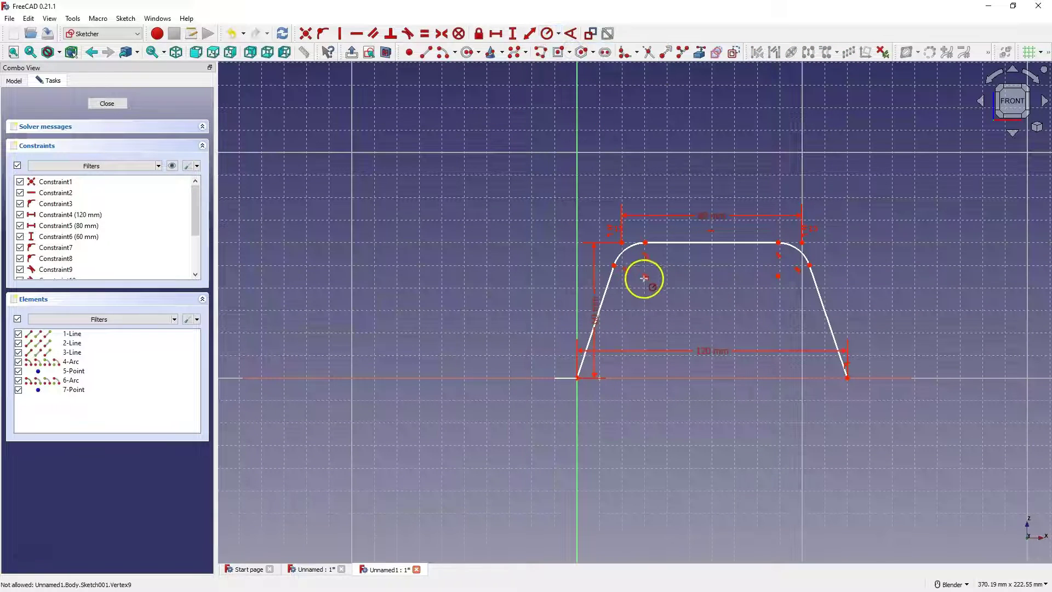
pyautogui.click(628, 253)
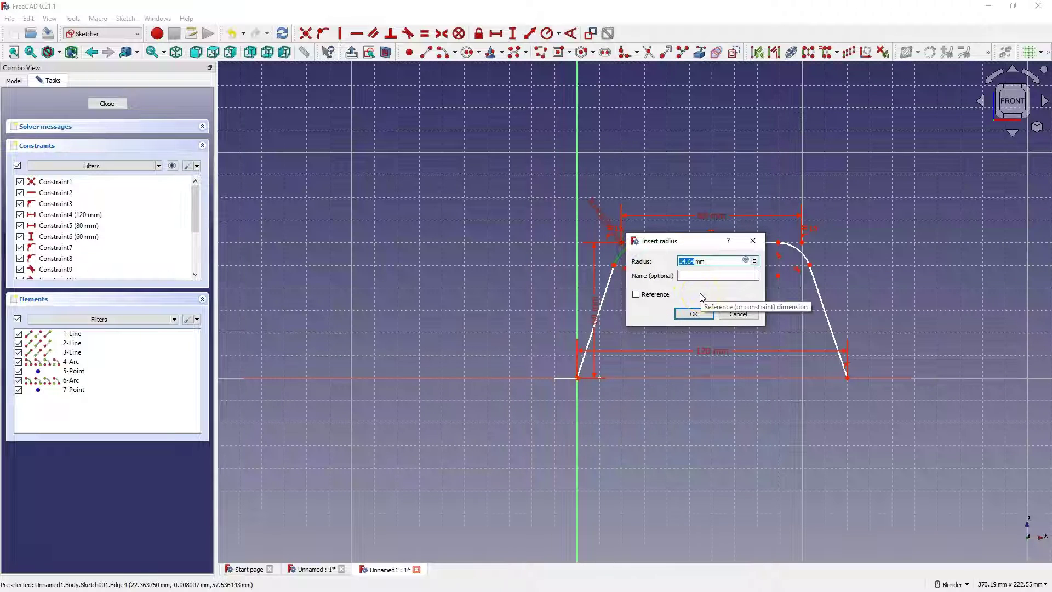
pyautogui.press('Return')
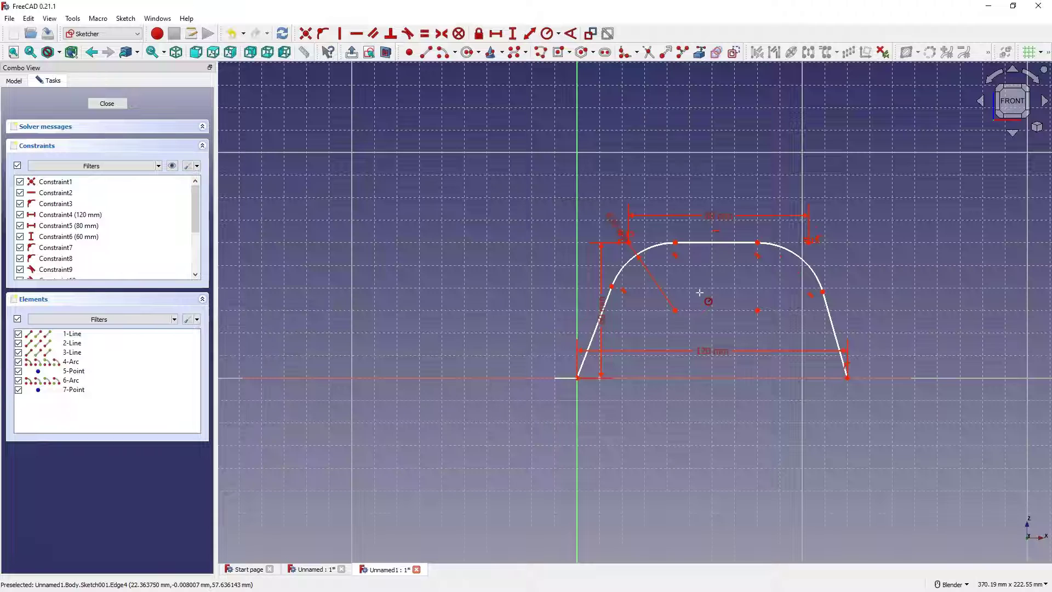
pyautogui.click(700, 289)
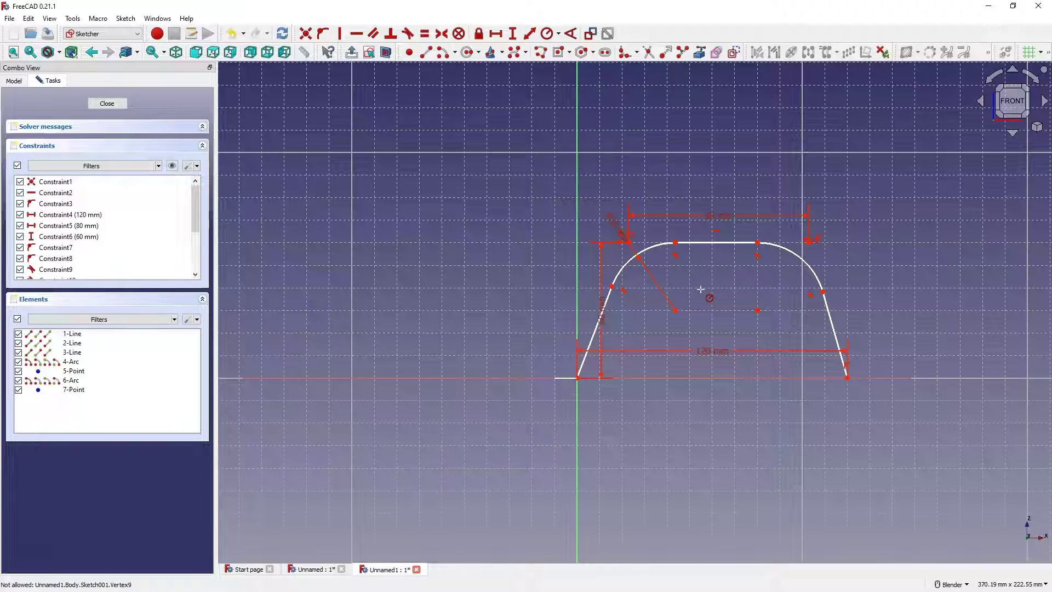
# Constrain the two slanted side lines of the rounded path to equal length and close the sketch
pyautogui.moveTo(700, 240)
pyautogui.mouseDown()
pyautogui.moveTo(686, 249)
pyautogui.moveTo(719, 253)
pyautogui.moveTo(688, 264)
pyautogui.moveTo(719, 254)
pyautogui.moveTo(698, 261)
pyautogui.mouseUp()
pyautogui.click(620, 339)
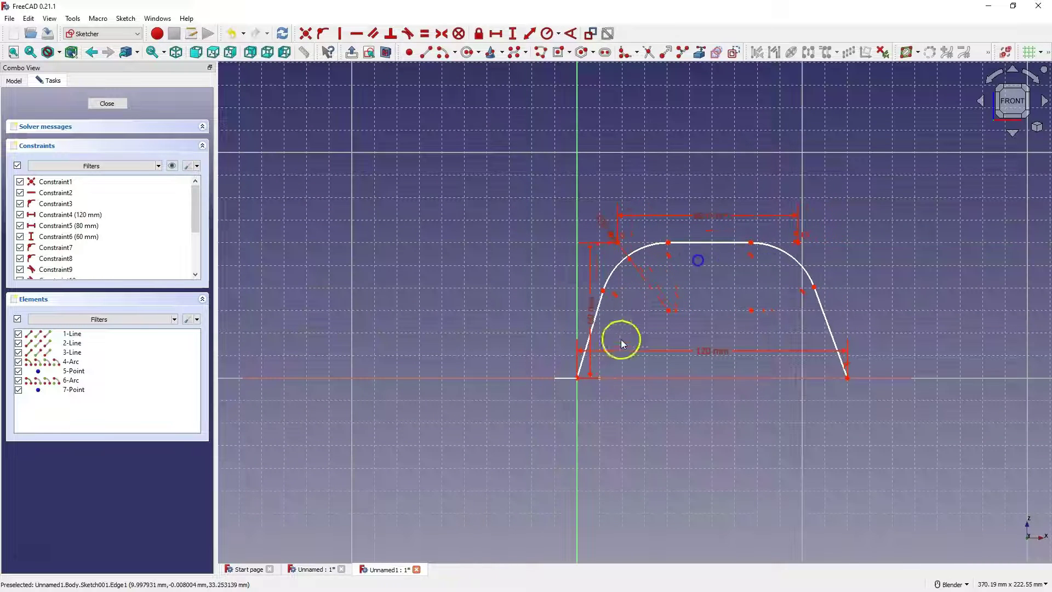
pyautogui.click(601, 305)
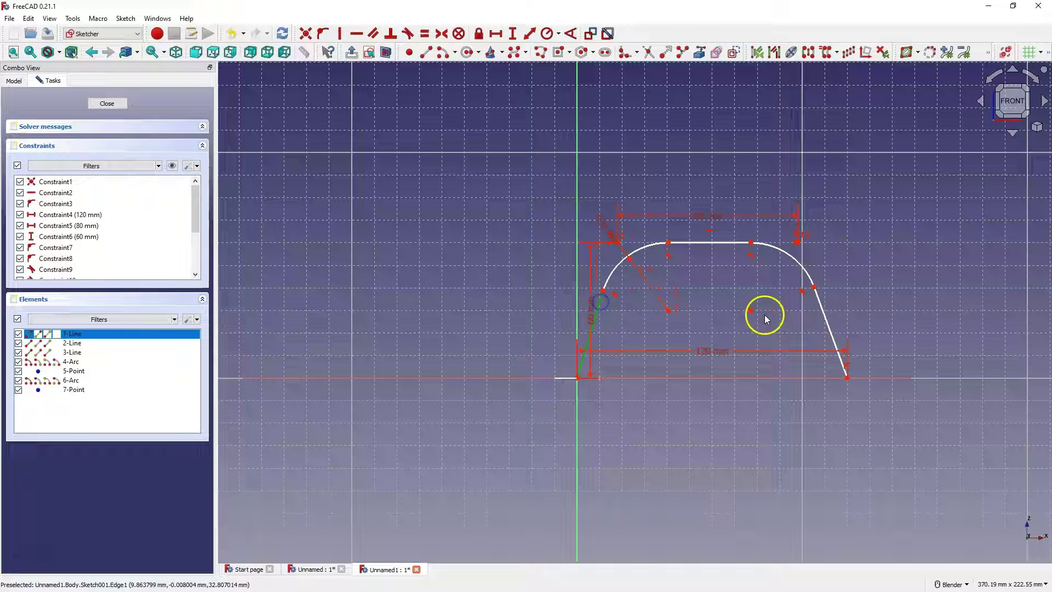
pyautogui.click(821, 305)
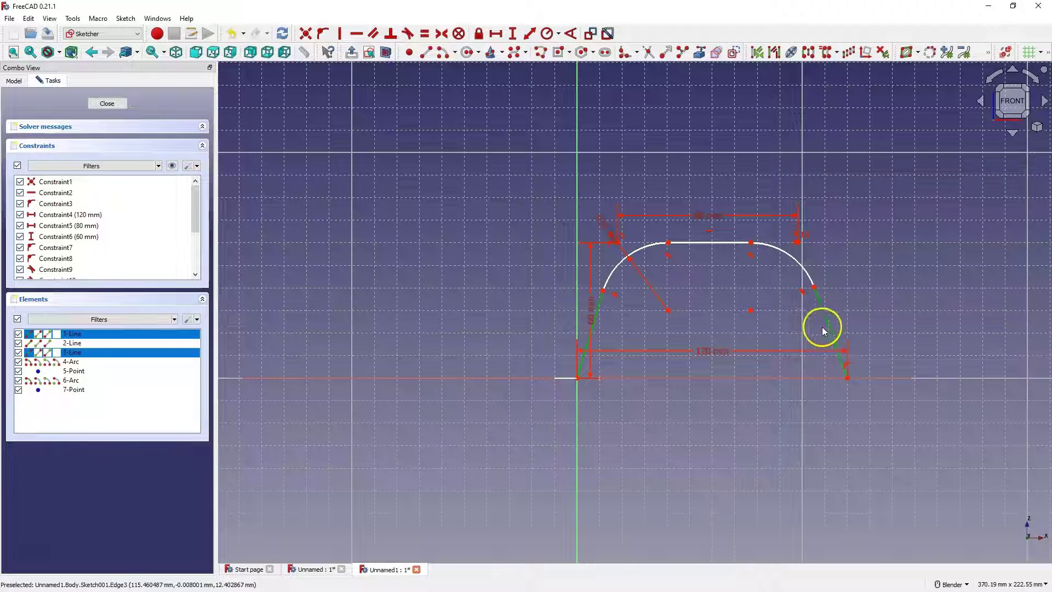
pyautogui.click(424, 33)
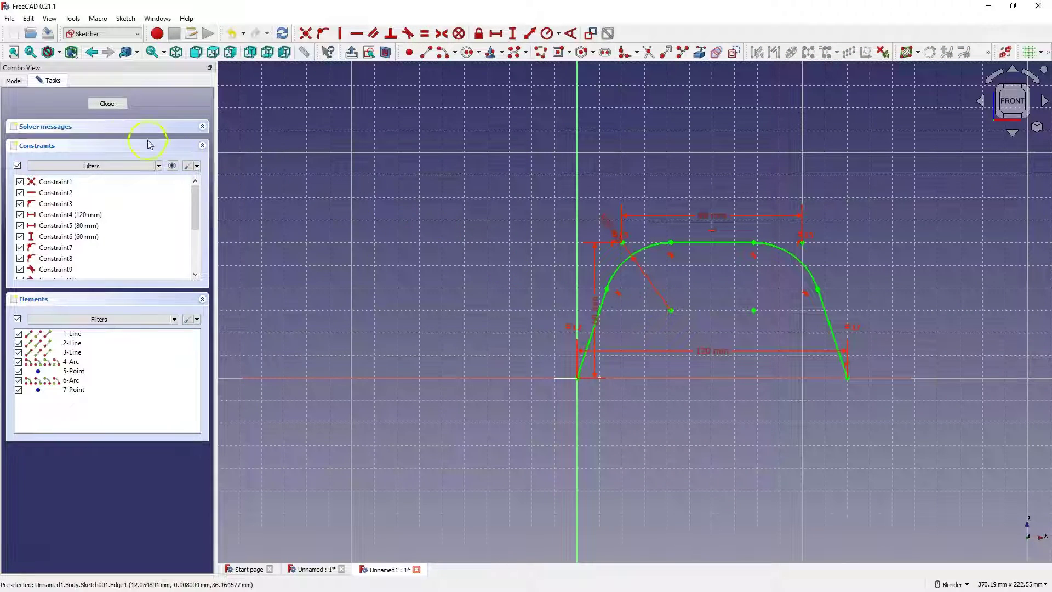
pyautogui.click(112, 108)
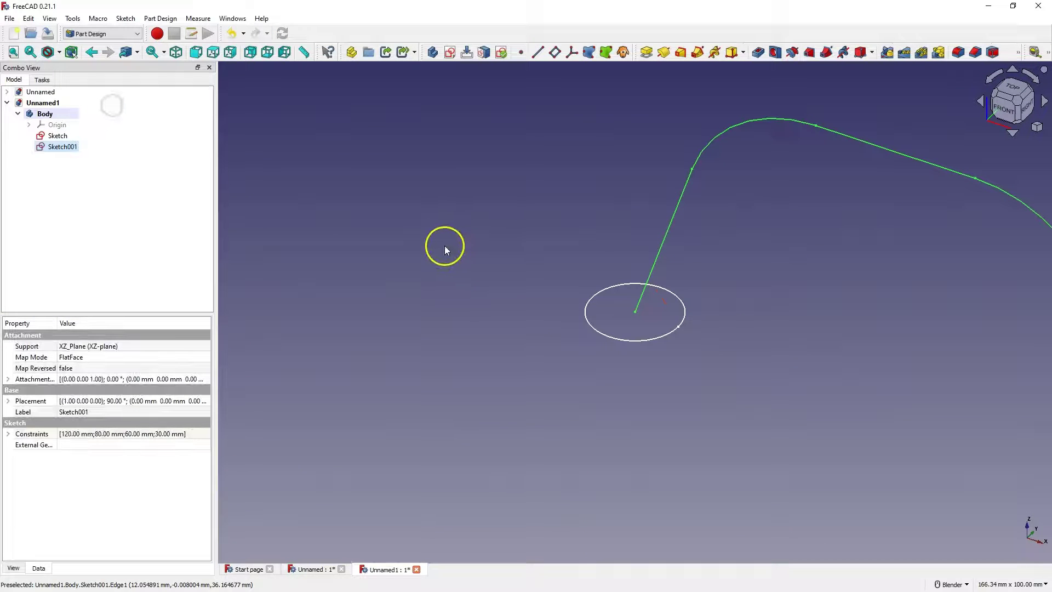
pyautogui.press('0')
pyautogui.scroll(2, 551, 217)
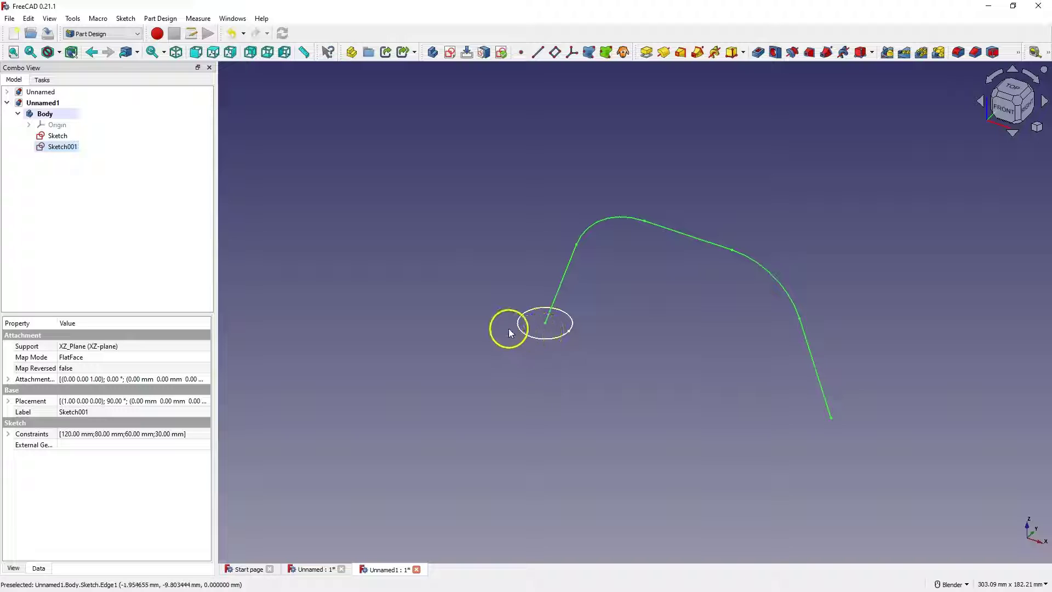
pyautogui.click(541, 338)
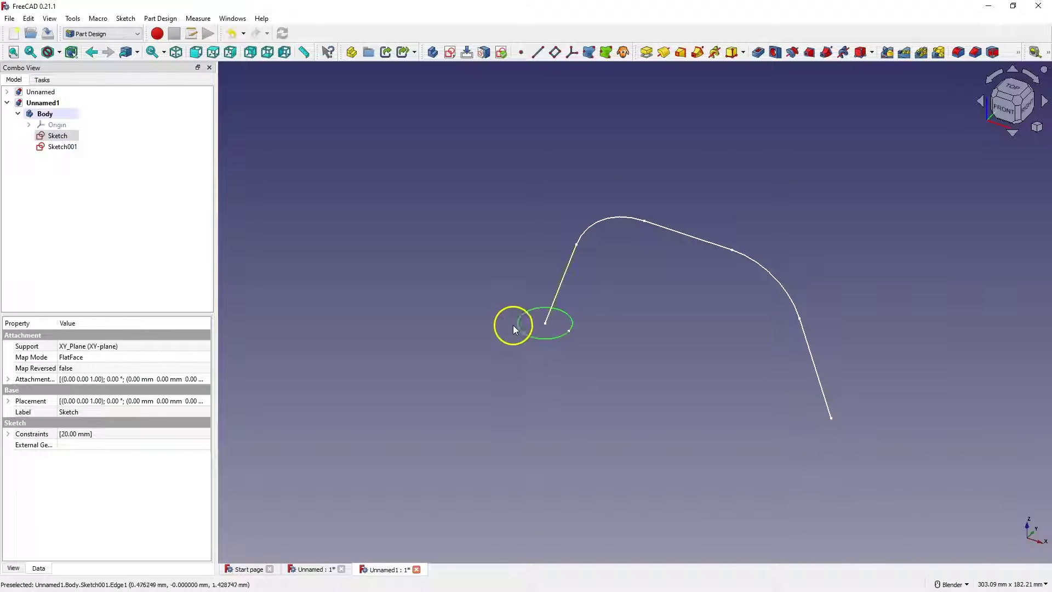
pyautogui.click(697, 55)
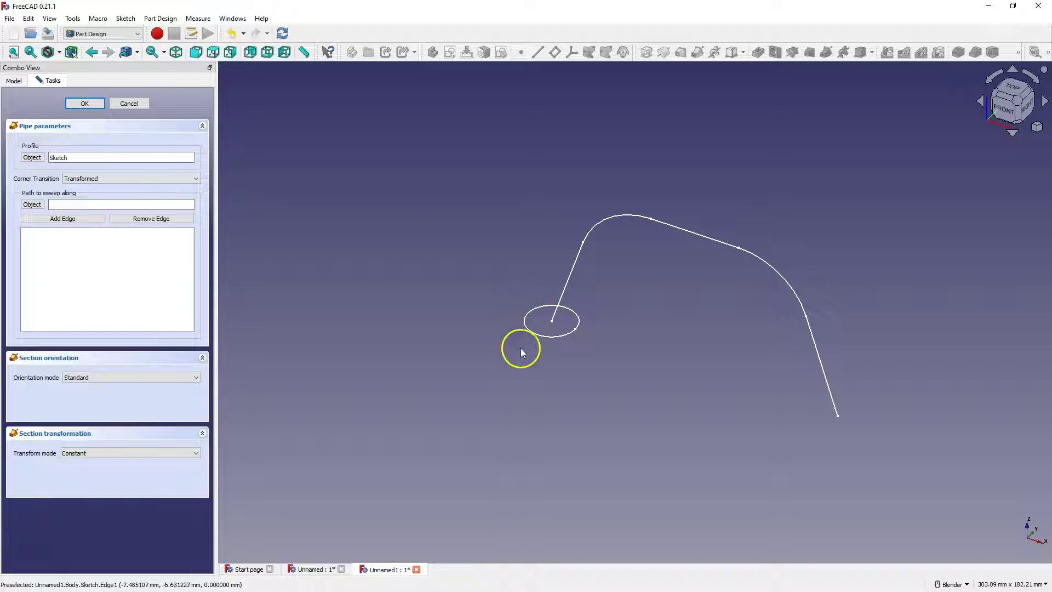
pyautogui.click(31, 204)
pyautogui.click(565, 292)
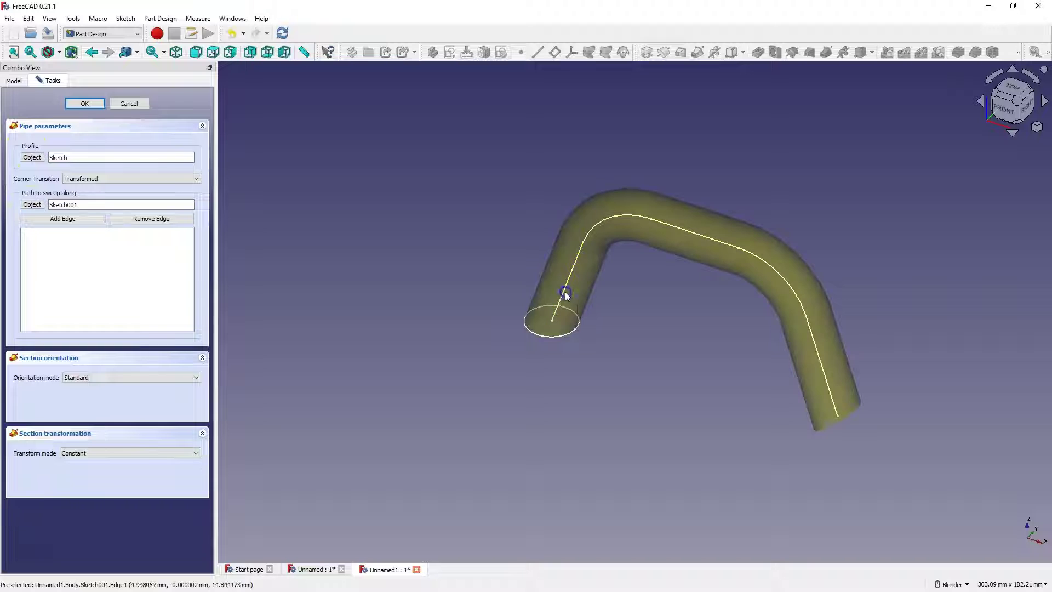
pyautogui.moveTo(526, 321); pyautogui.dragTo(708, 319, button='middle')
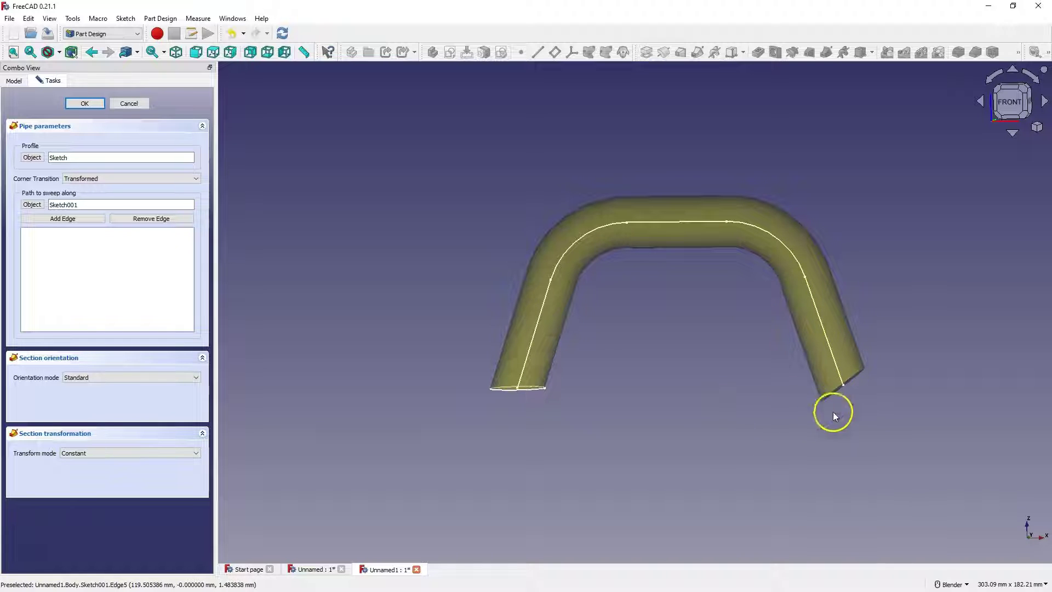
pyautogui.click(1011, 101)
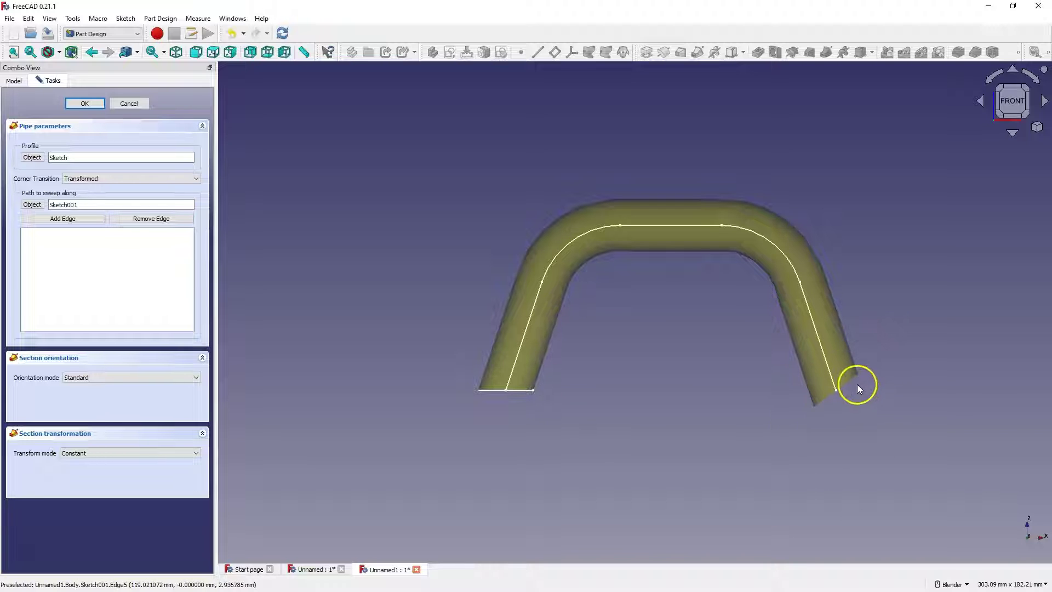
pyautogui.click(127, 105)
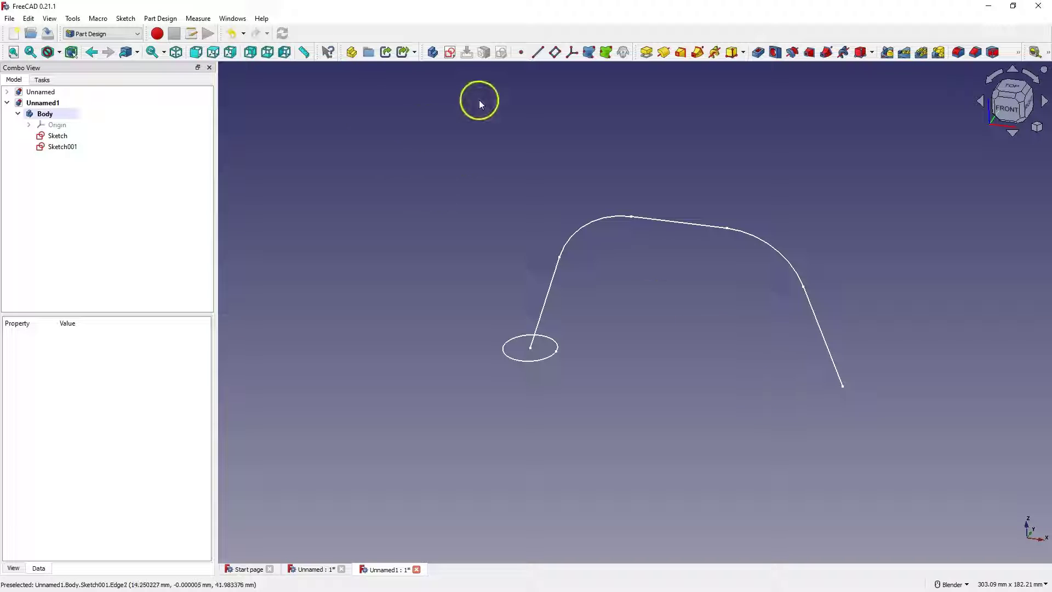
# Create a sketch on the XY plane and link the path's slanted line farthest from the origin as external geometry
pyautogui.click(451, 53)
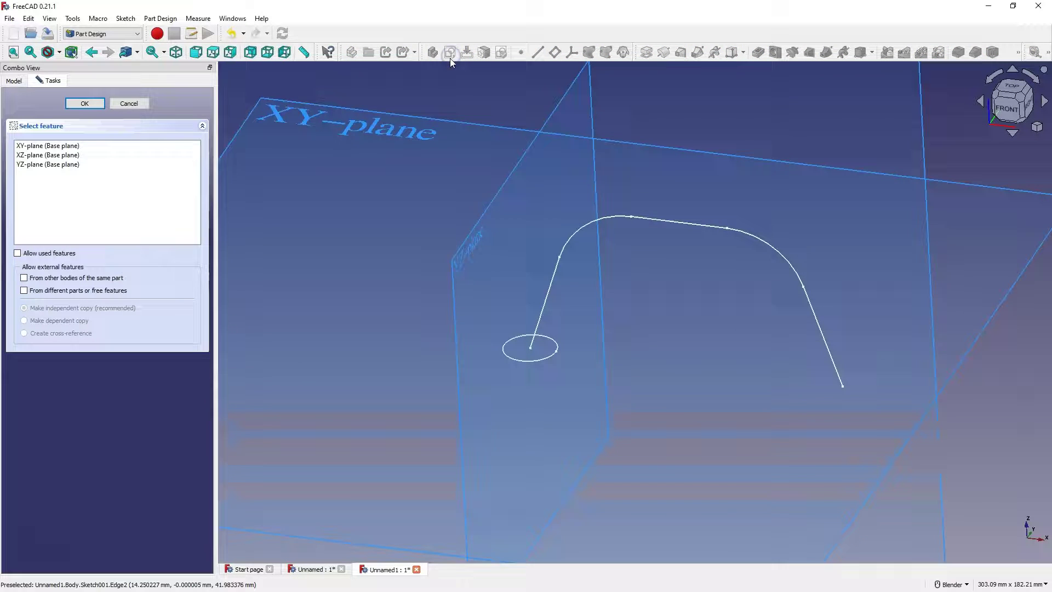
pyautogui.click(352, 130)
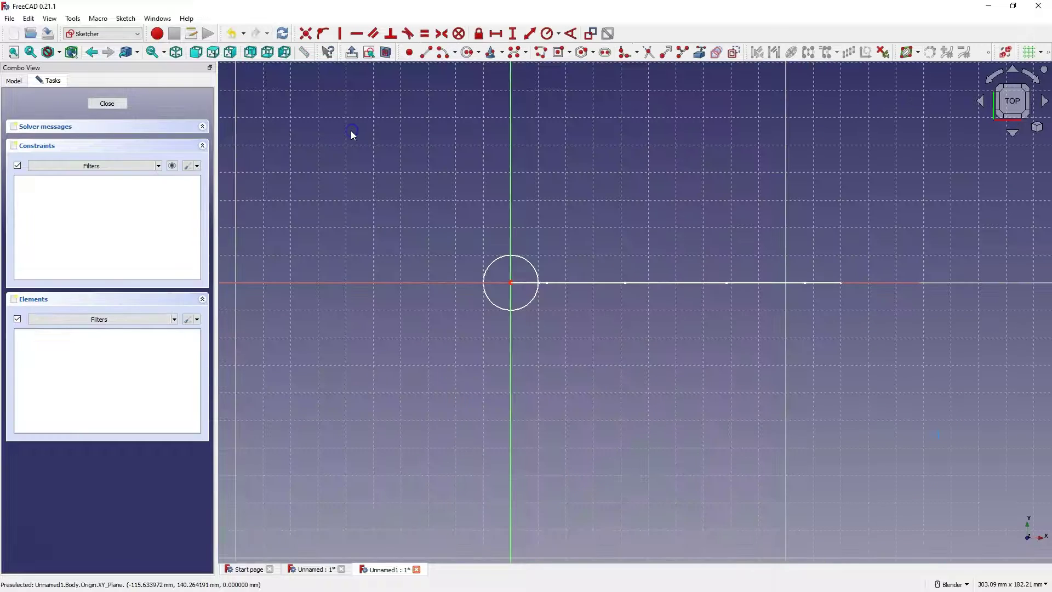
pyautogui.click(701, 55)
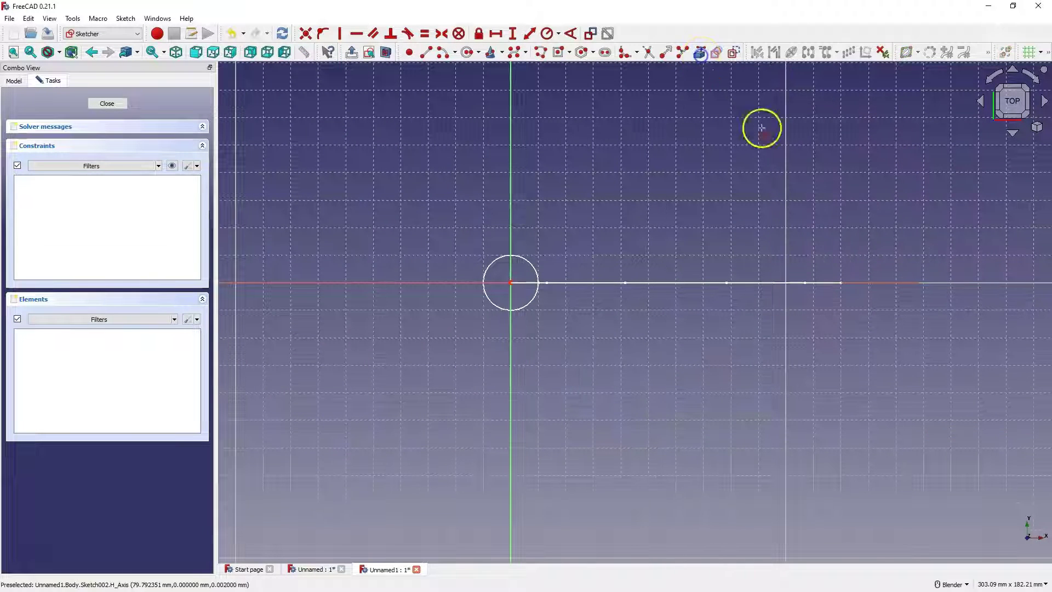
pyautogui.click(825, 284)
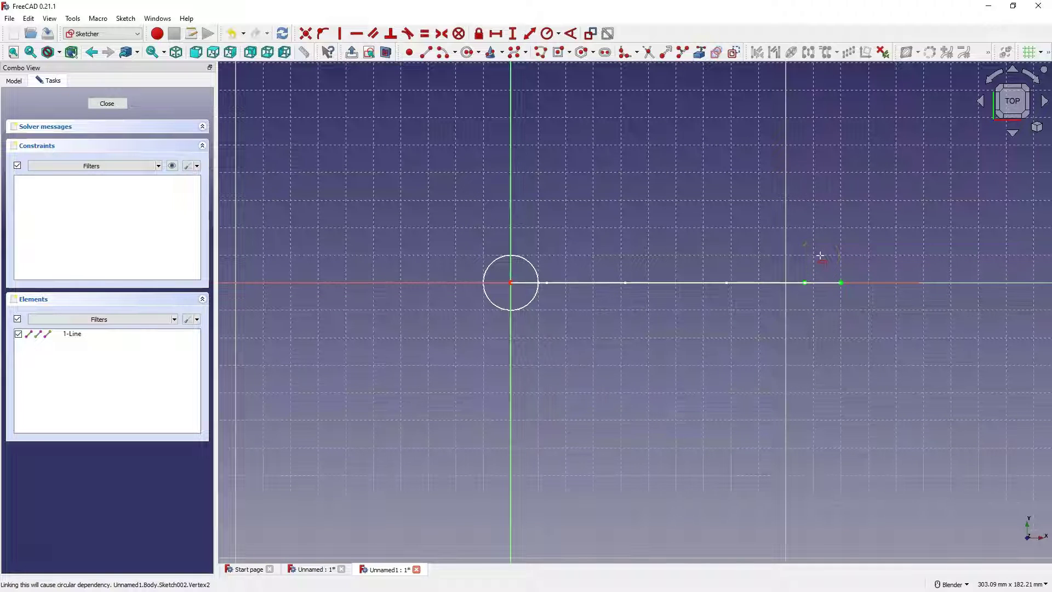
pyautogui.click(834, 339)
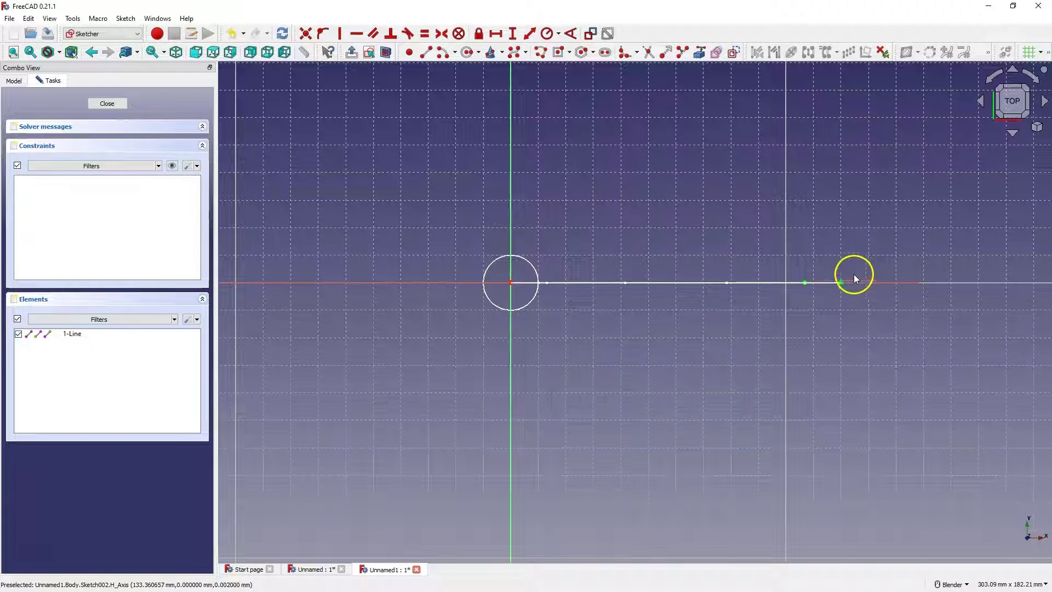
# Draw a circle about 22 mm in diameter centred on the path's far endpoint at 120 mm, 0 mm
pyautogui.click(467, 52)
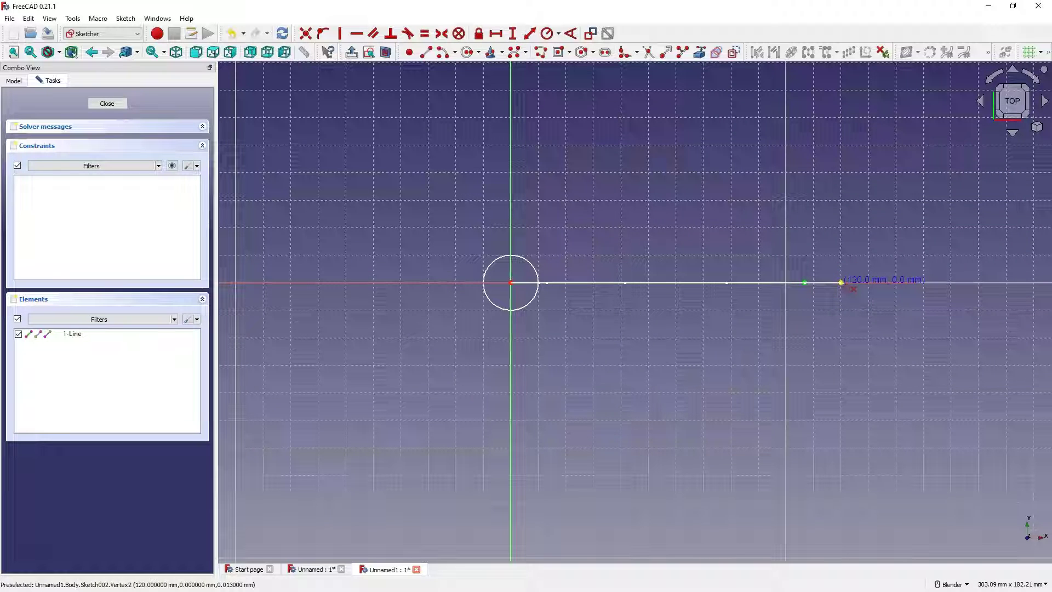
pyautogui.click(841, 283)
pyautogui.click(864, 264)
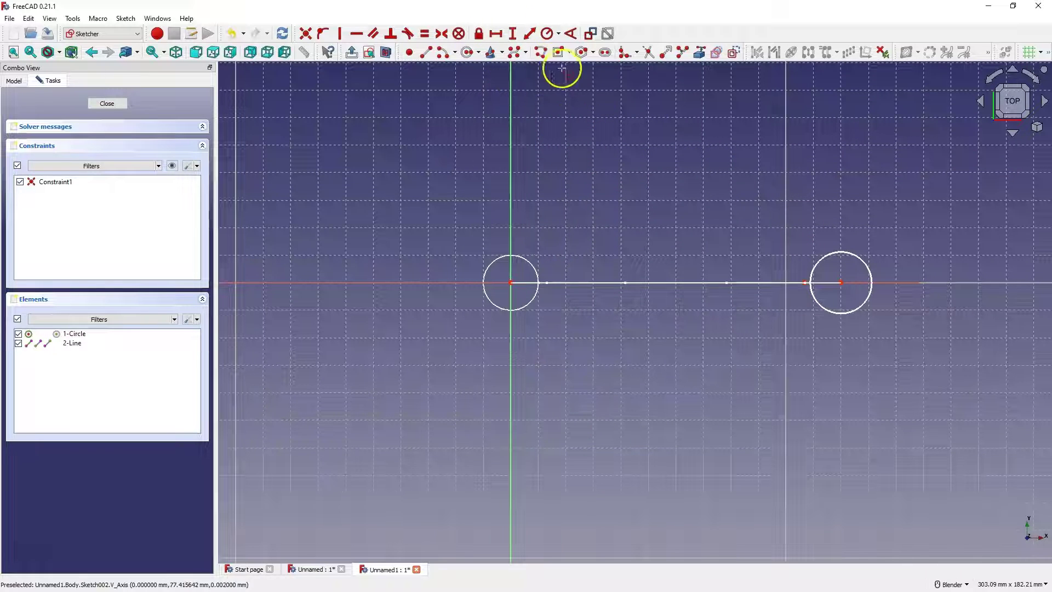
# Set the far-end circle's diameter to 20 mm and close the sketch
pyautogui.click(559, 34)
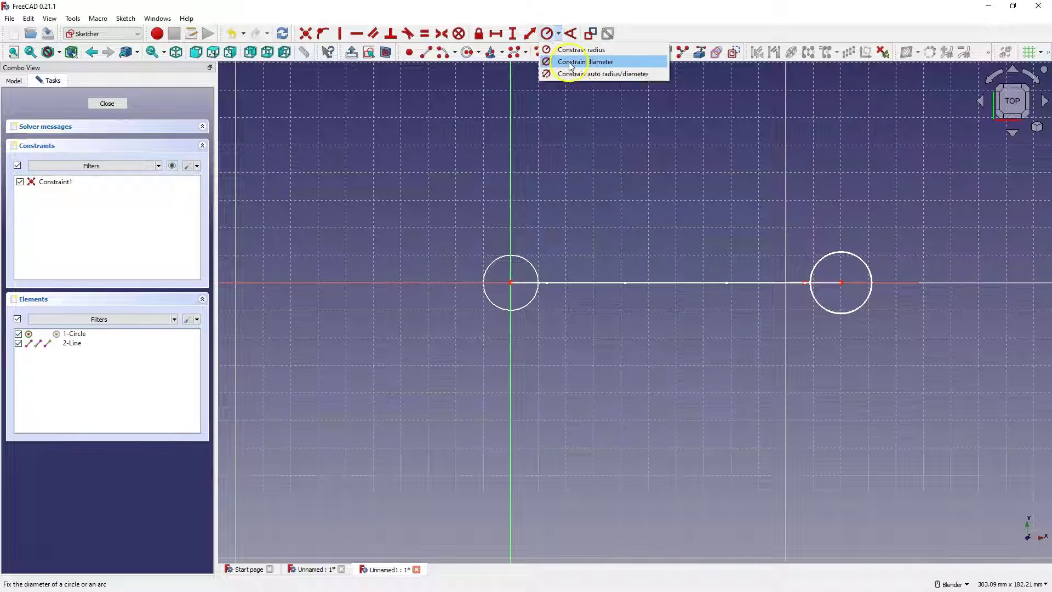
pyautogui.click(570, 62)
pyautogui.click(853, 252)
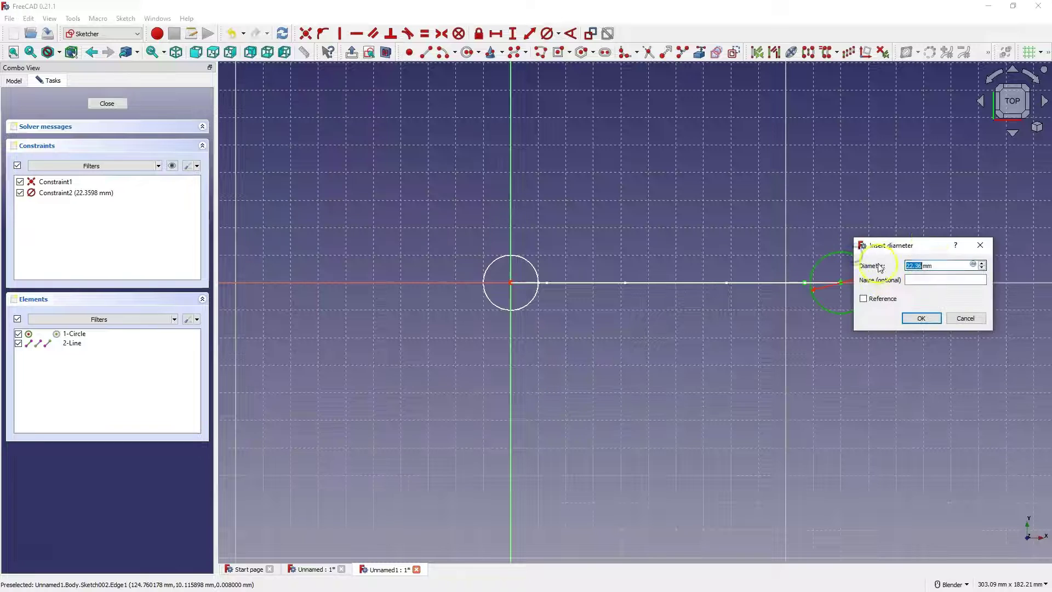
pyautogui.write('2')
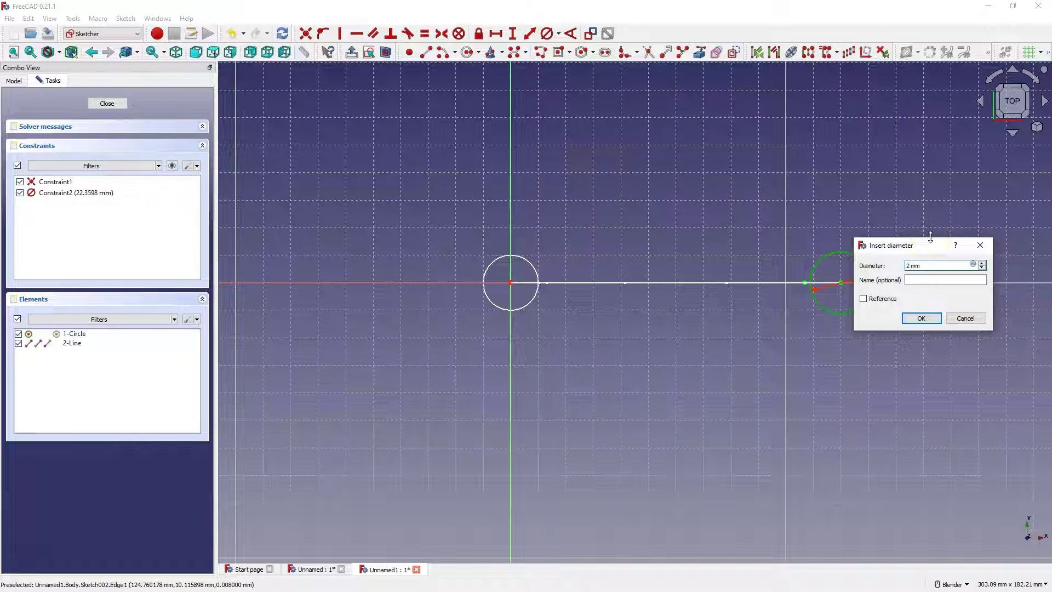
pyautogui.write('0')
pyautogui.click(921, 318)
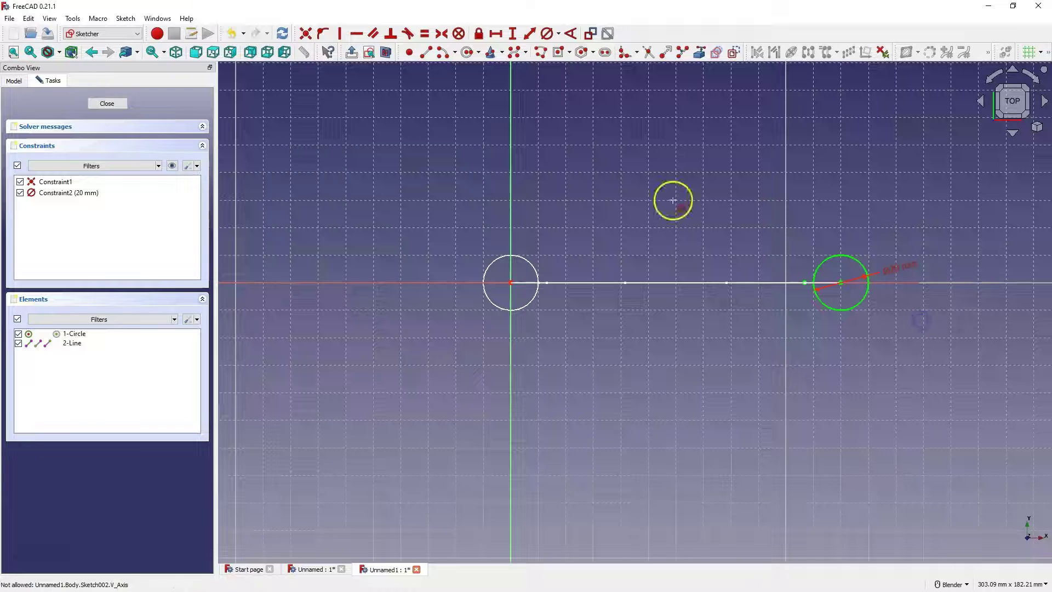
pyautogui.click(116, 103)
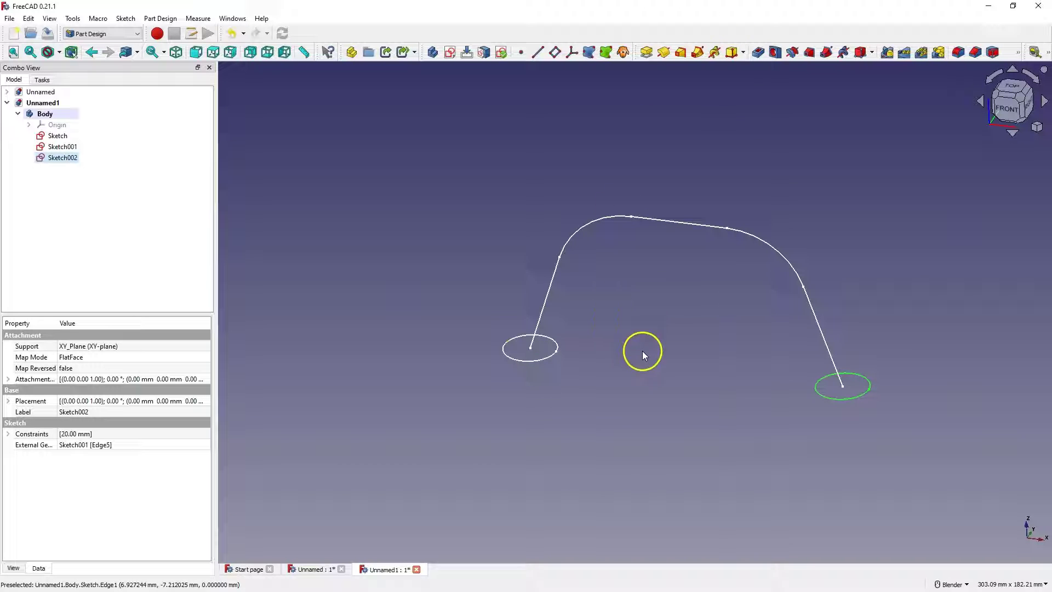
pyautogui.click(520, 360)
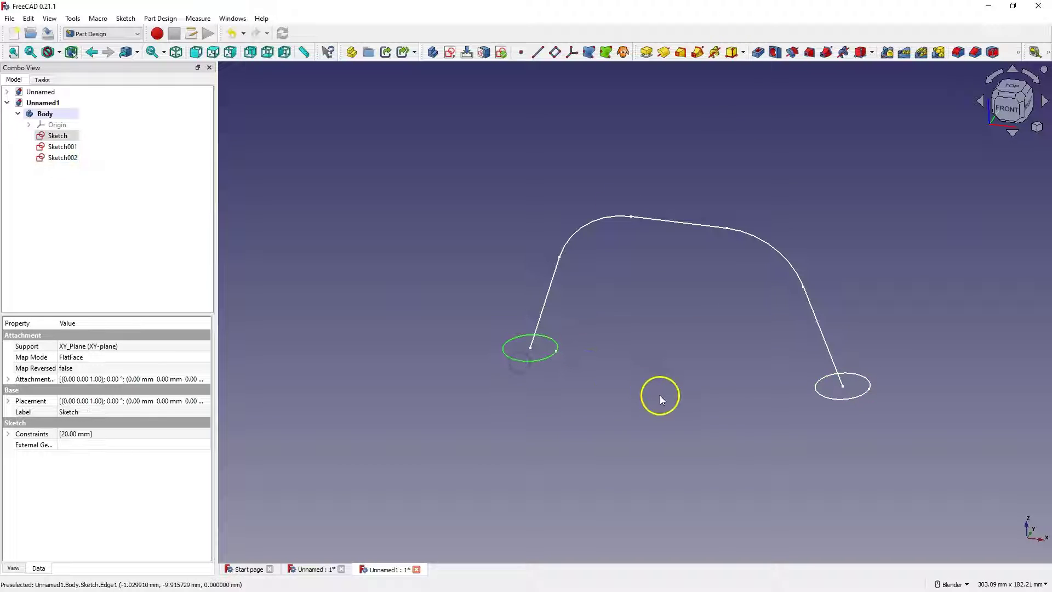
pyautogui.click(697, 53)
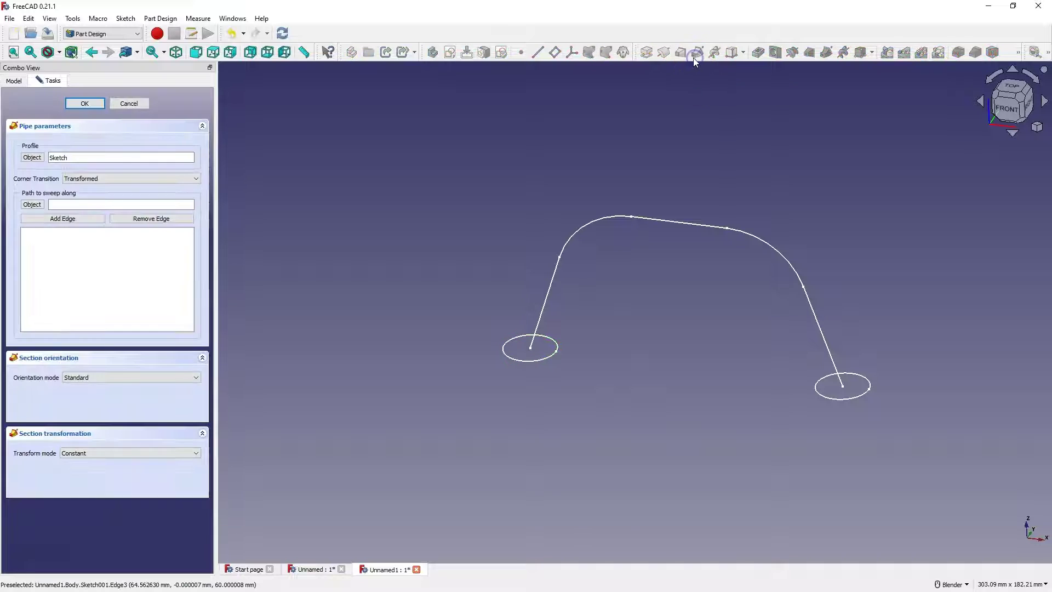
pyautogui.click(30, 206)
pyautogui.click(545, 301)
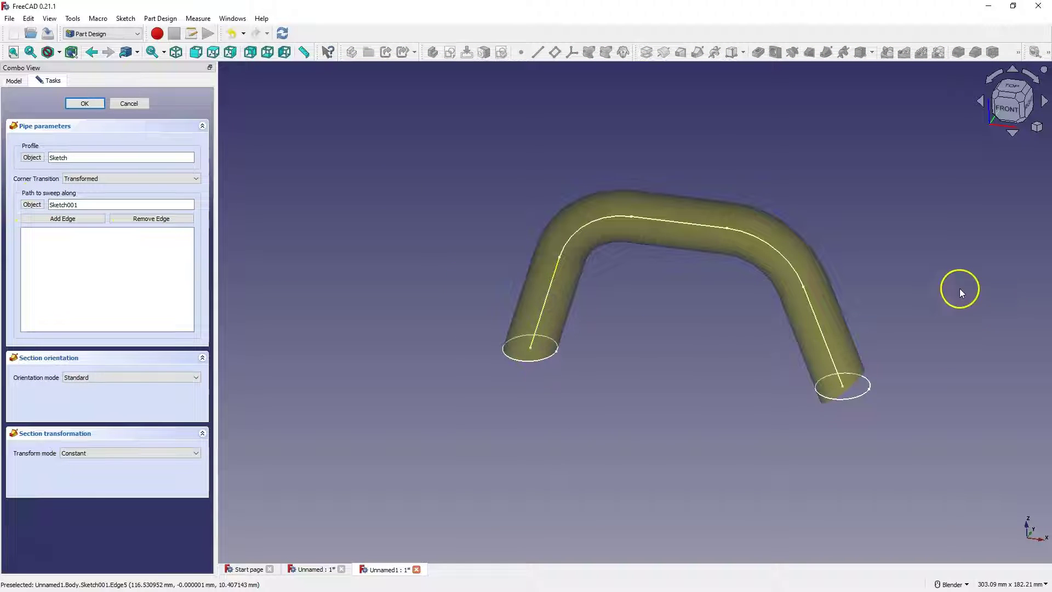
pyautogui.moveTo(827, 376); pyautogui.dragTo(808, 391, button='middle')
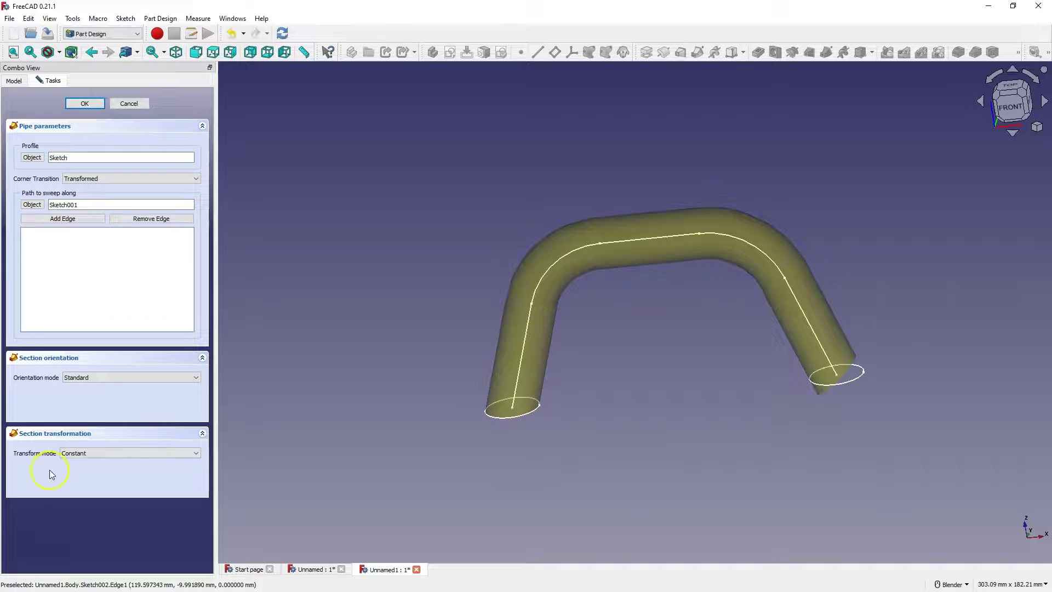
pyautogui.click(84, 455)
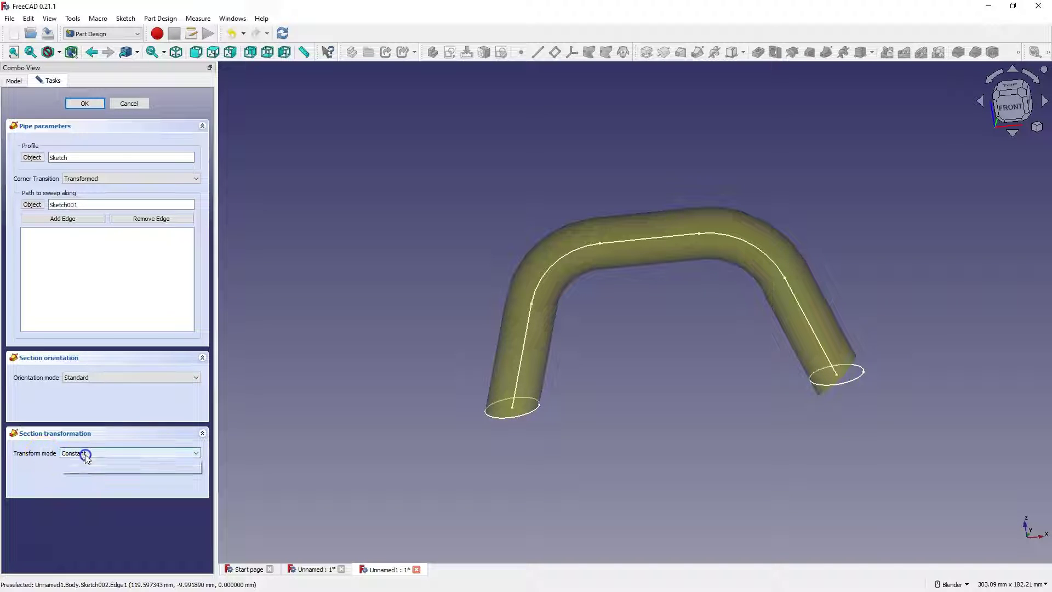
pyautogui.click(82, 470)
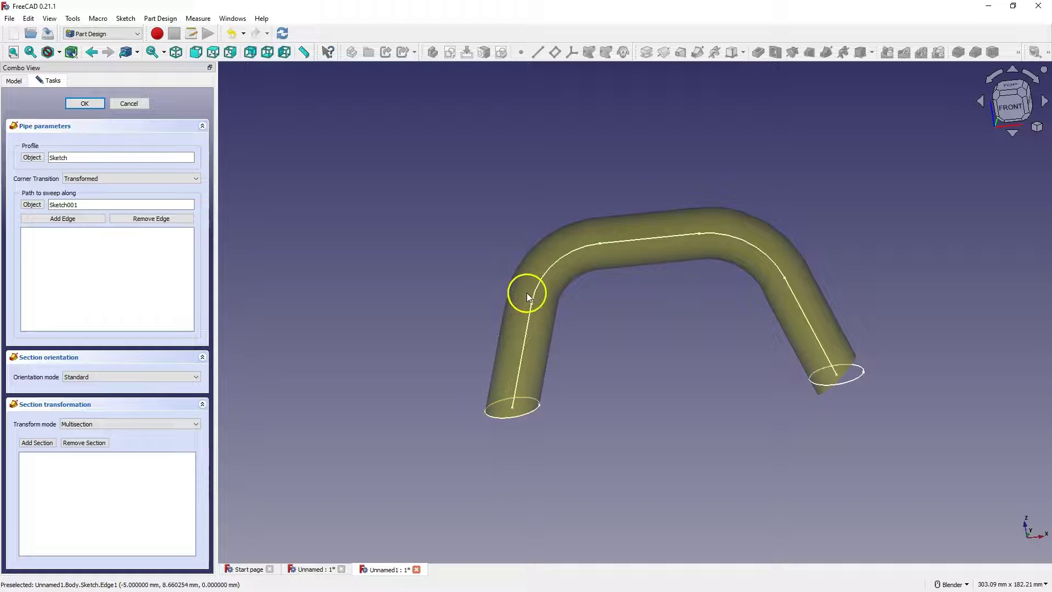
pyautogui.click(38, 443)
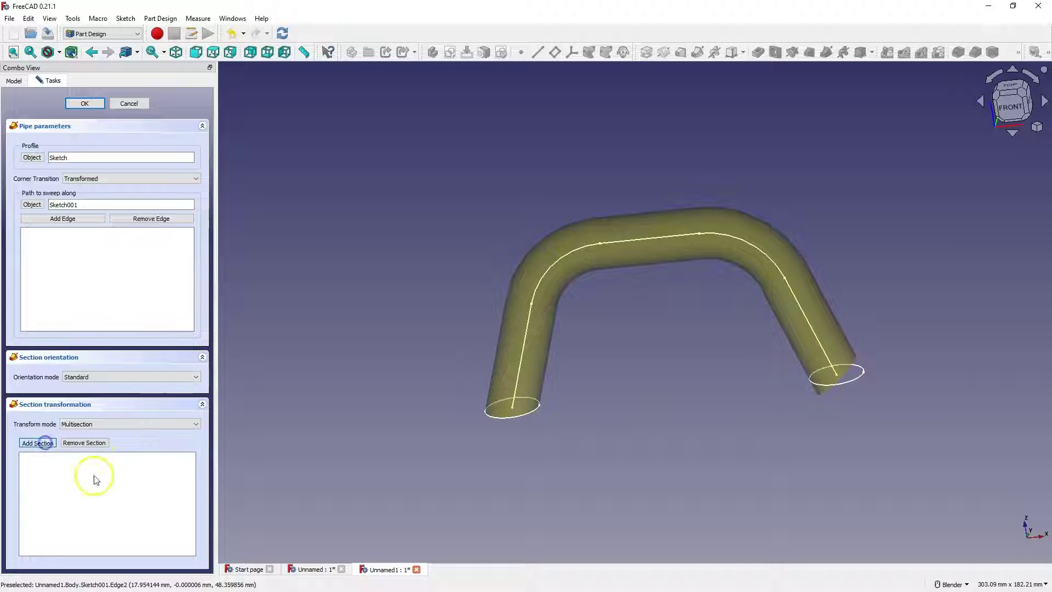
pyautogui.click(858, 382)
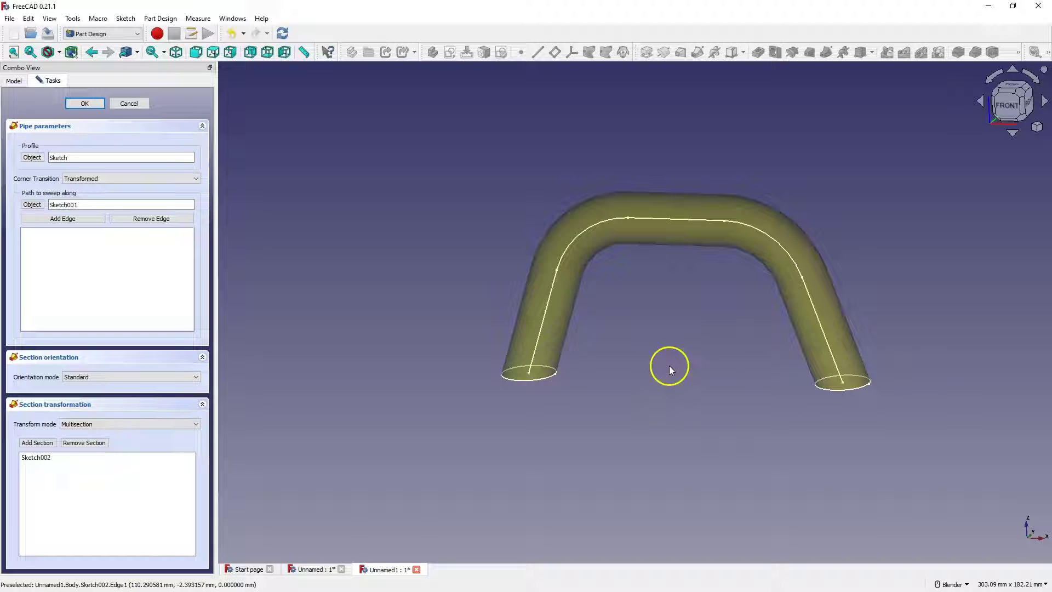
pyautogui.click(131, 104)
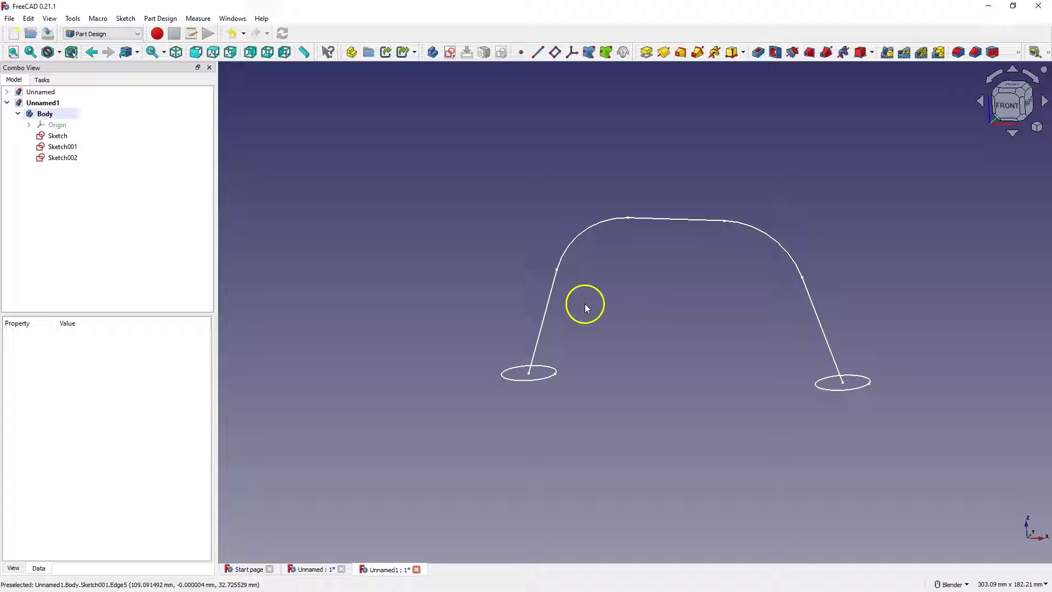
pyautogui.click(553, 282)
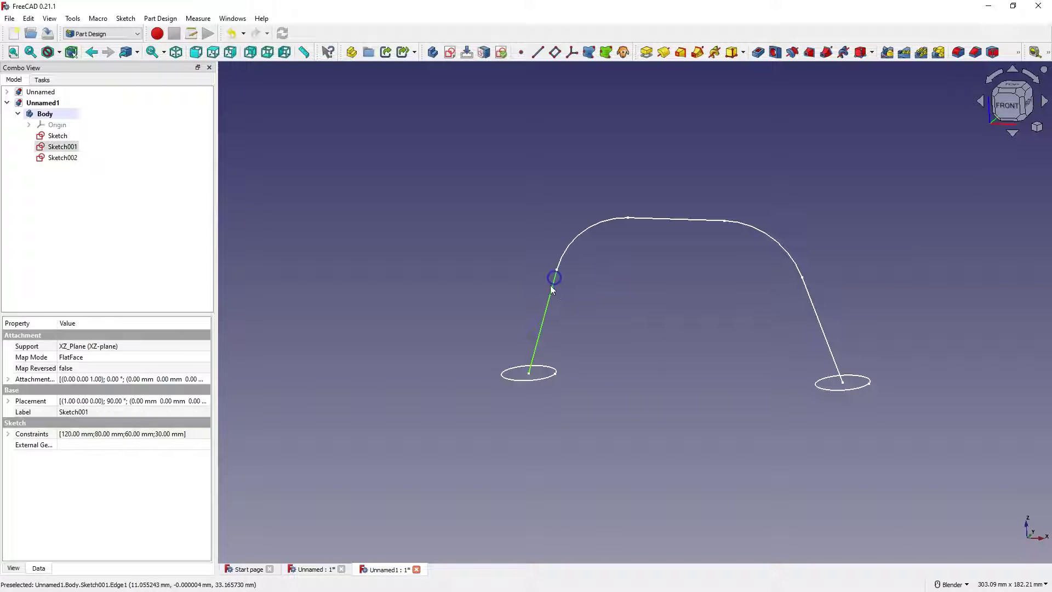
pyautogui.click(807, 288)
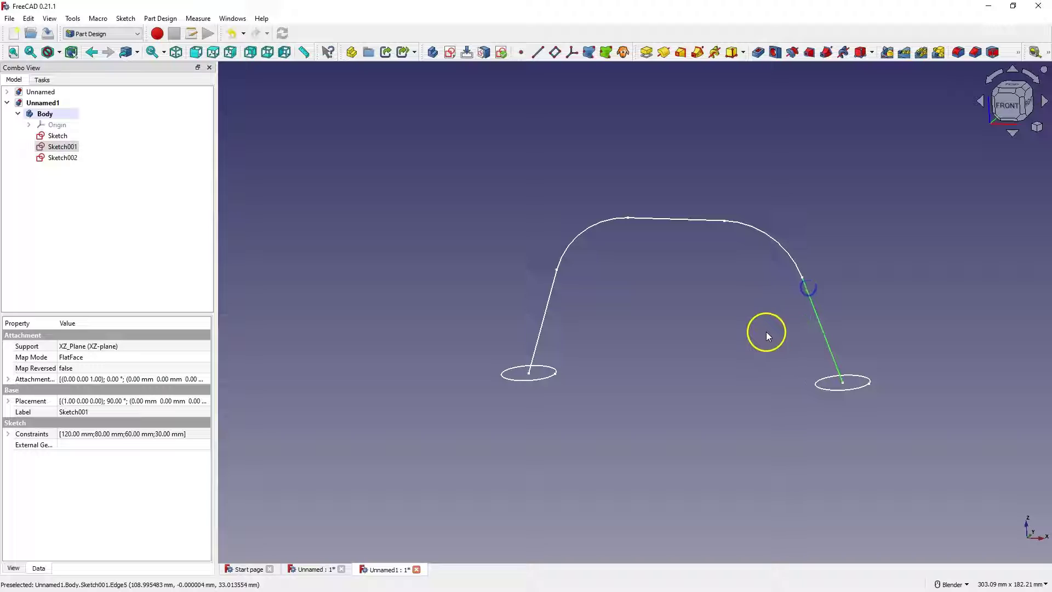
pyautogui.click(644, 316)
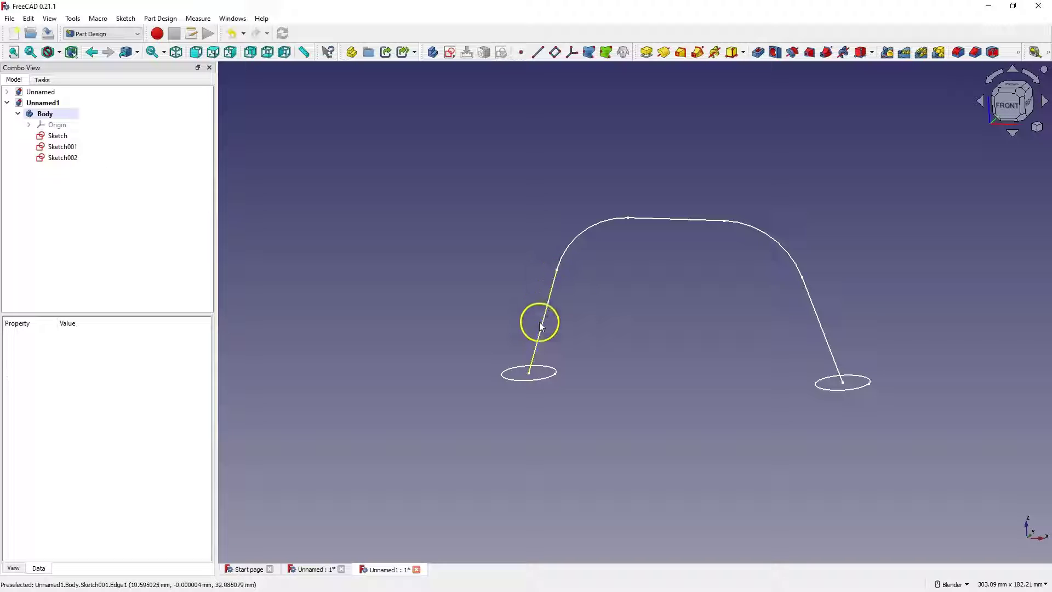
# Create a datum plane at the upper end of the path's slanted line nearest the origin, attached in Normal to edge mode
pyautogui.click(556, 275)
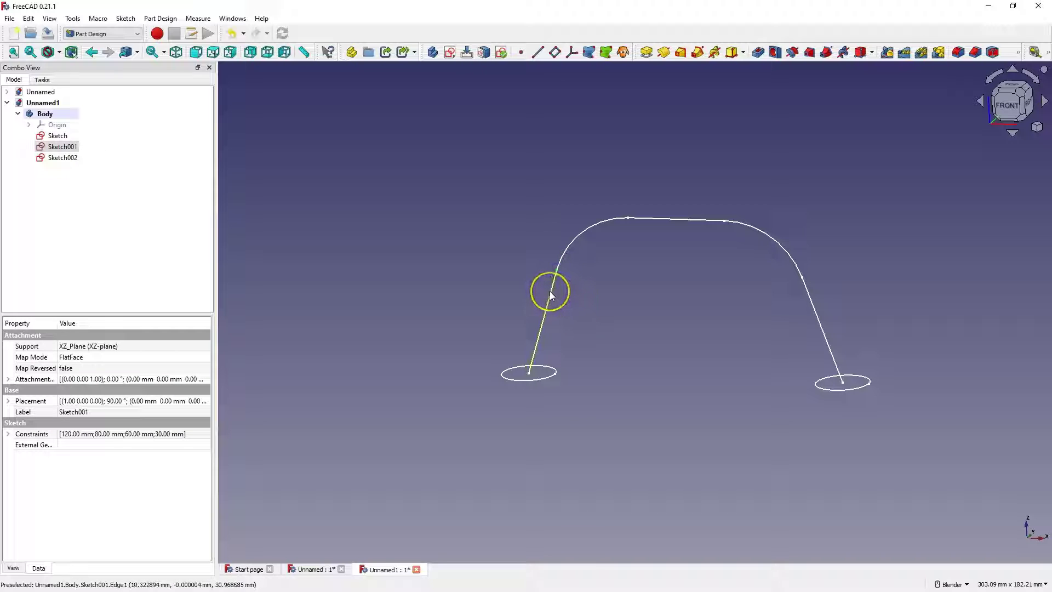
pyautogui.click(550, 292)
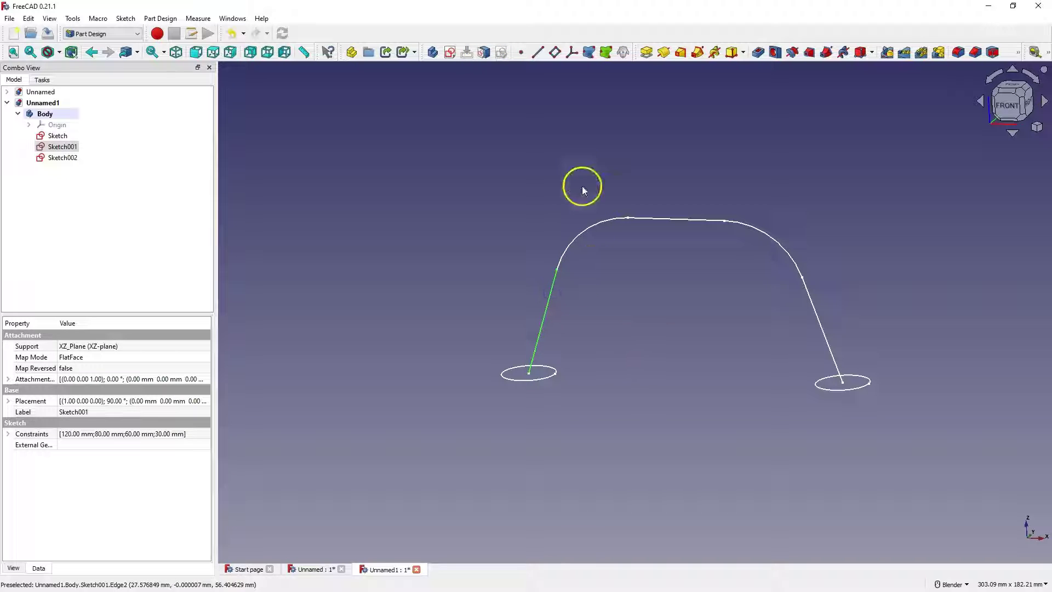
pyautogui.click(555, 52)
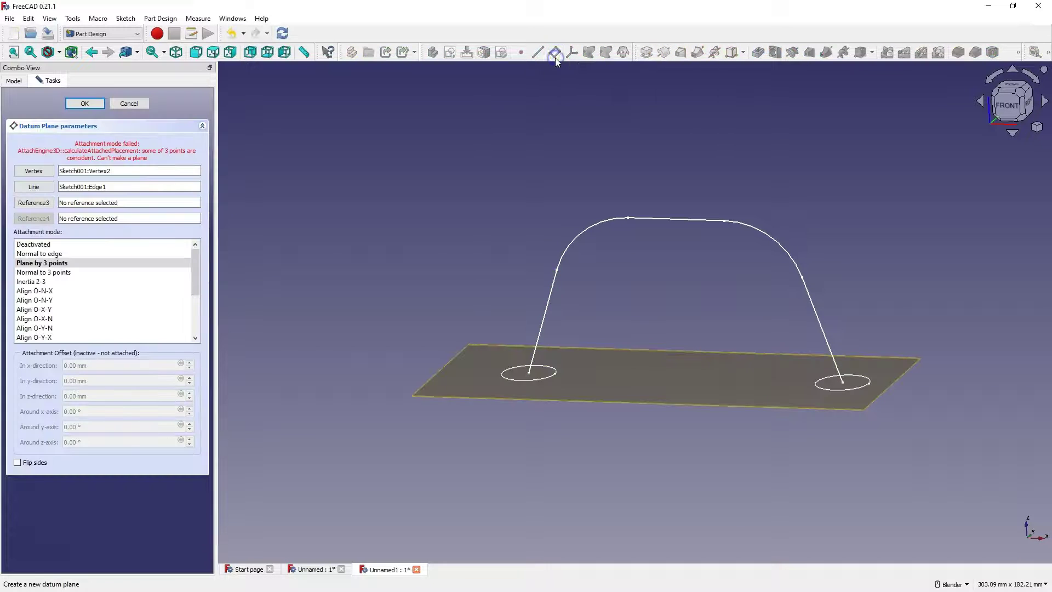
pyautogui.click(45, 254)
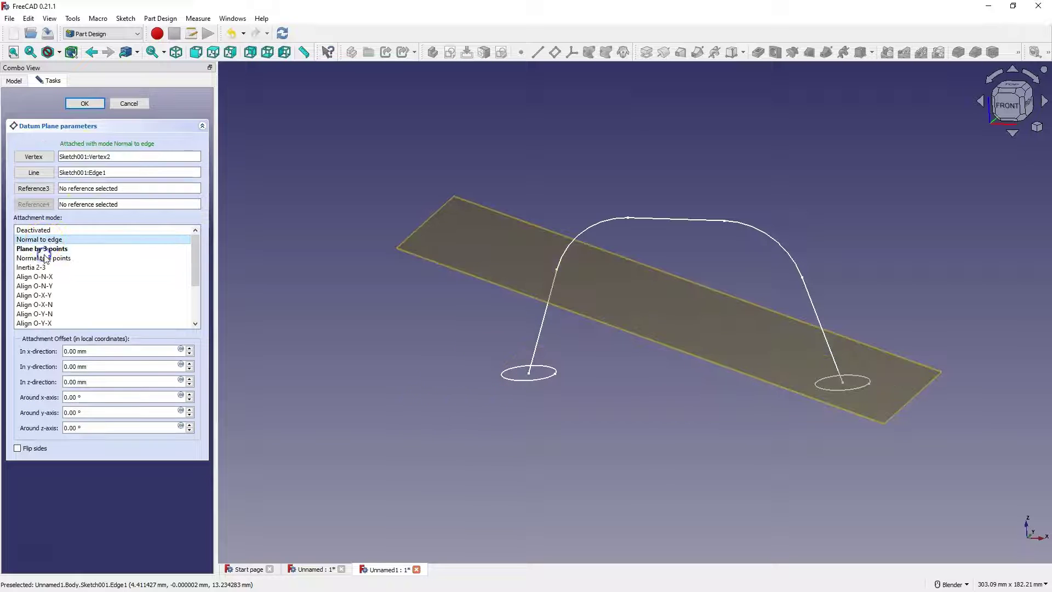
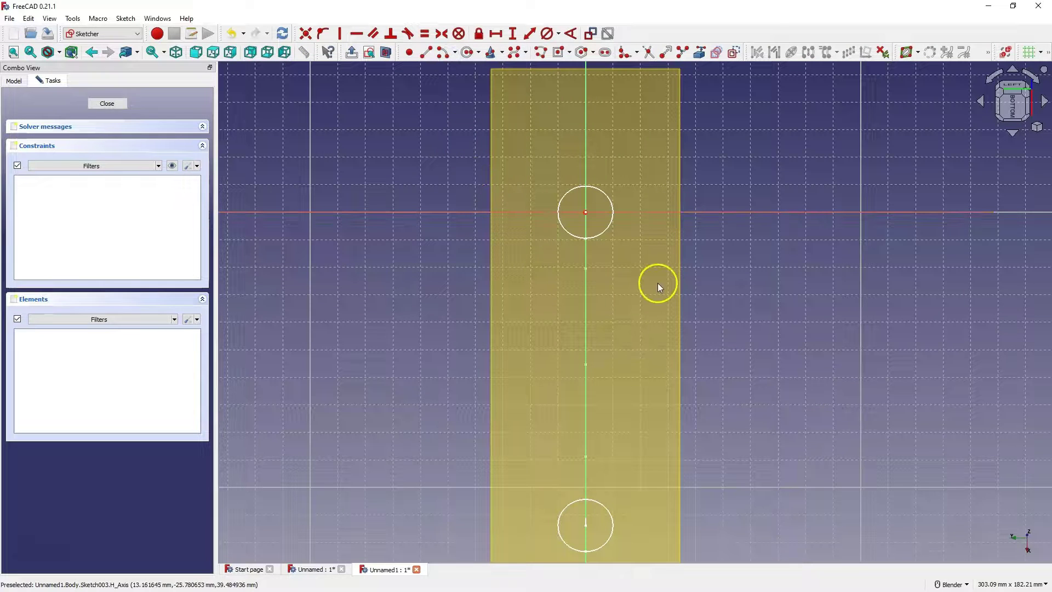
# Draw a centred rectangle about 55 mm wide around the origin of the sketch on the datum plane
pyautogui.moveTo(653, 310)
pyautogui.mouseDown(button='middle')
pyautogui.moveTo(669, 303)
pyautogui.moveTo(698, 318)
pyautogui.mouseUp(button='middle')
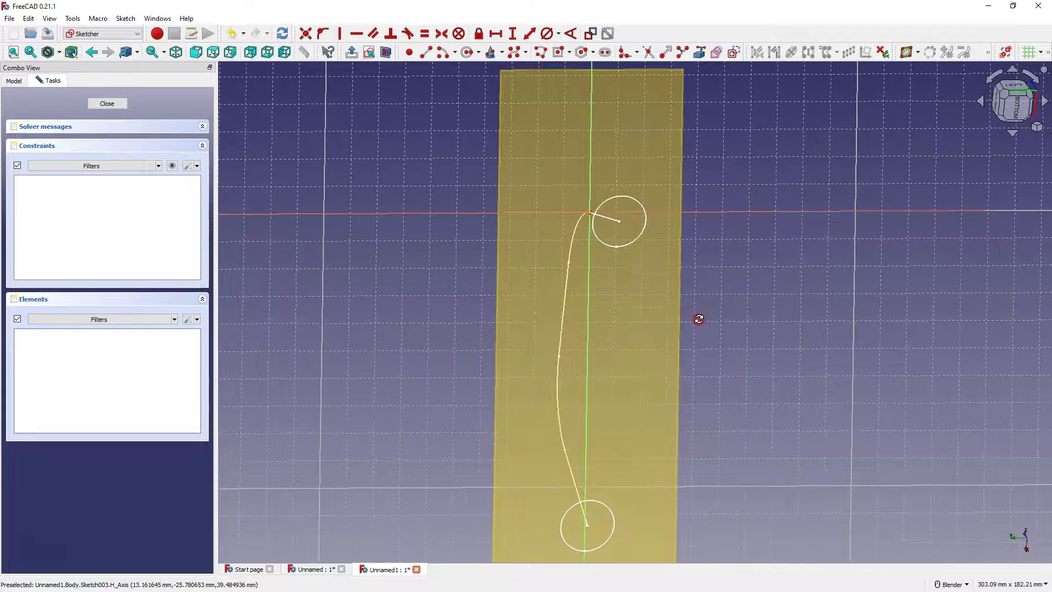
pyautogui.click(570, 52)
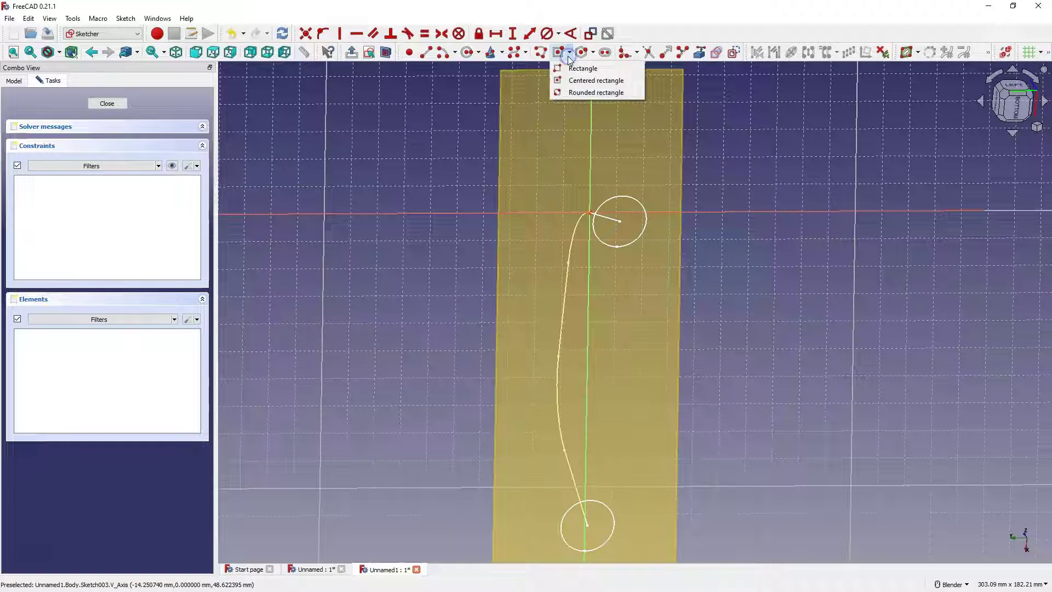
pyautogui.click(591, 82)
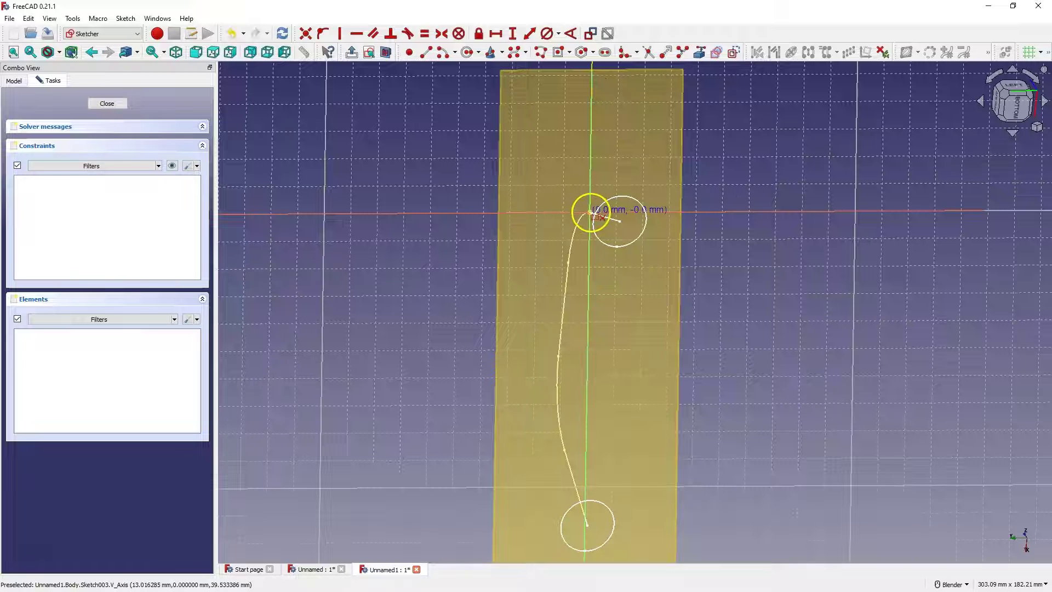
pyautogui.click(591, 213)
pyautogui.click(664, 179)
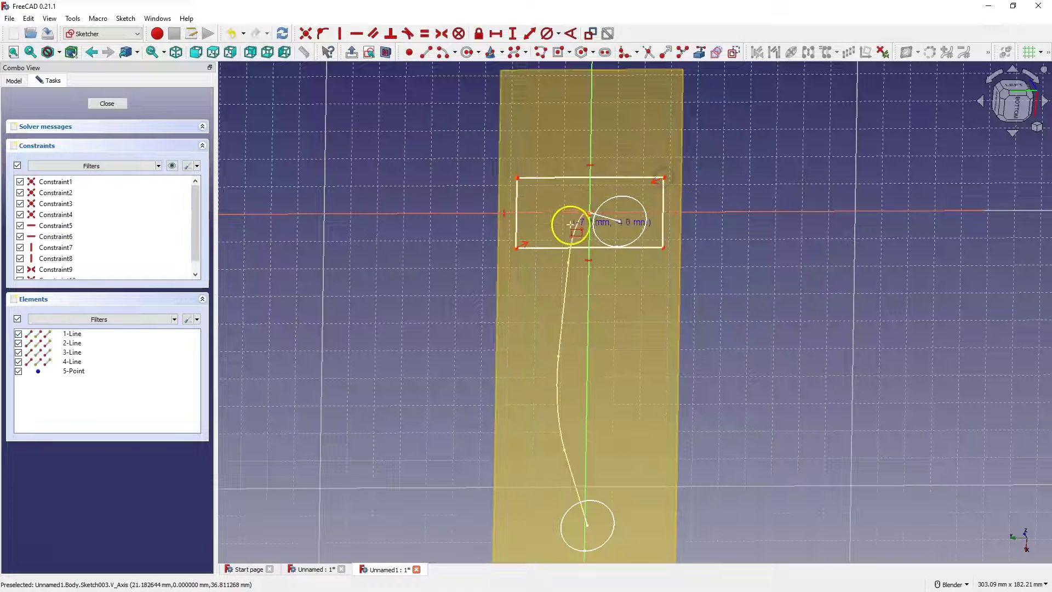
# Constrain the centred rectangle to a height of 20 mm and a width of 40 mm
pyautogui.click(513, 33)
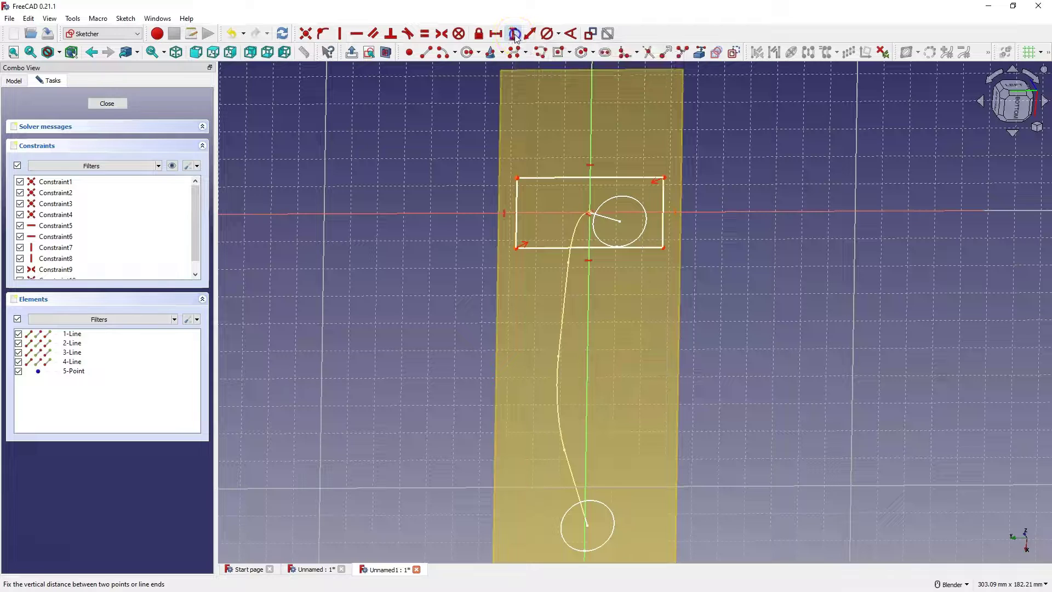
pyautogui.click(517, 210)
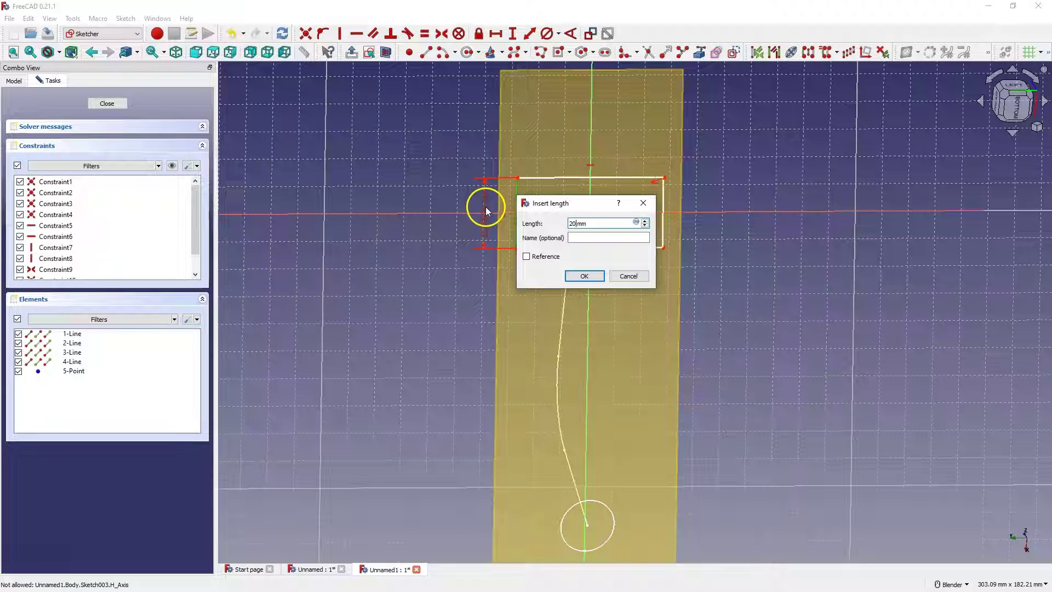
pyautogui.press('Return')
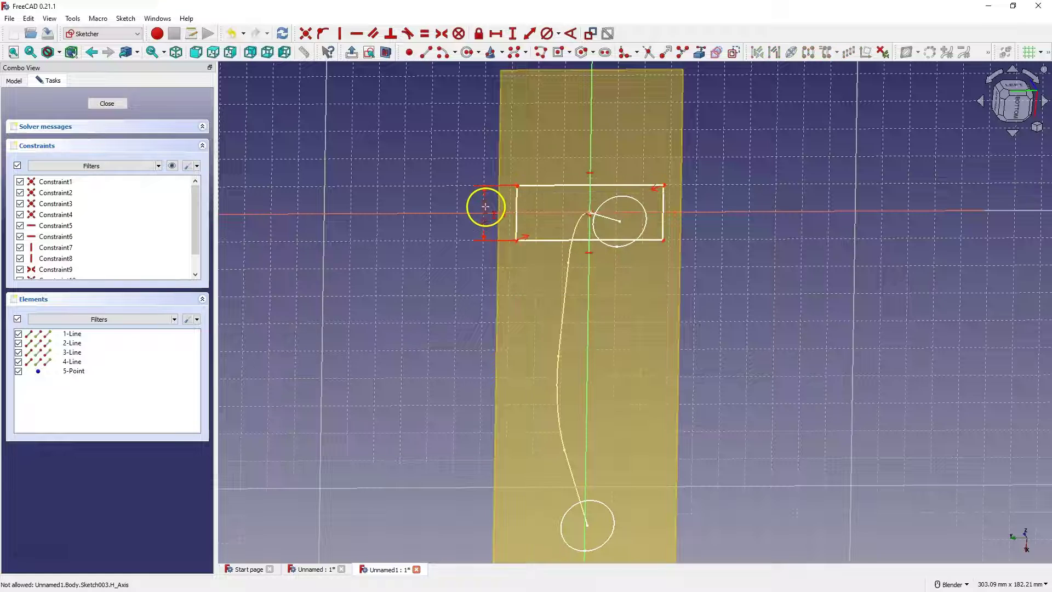
pyautogui.click(496, 34)
pyautogui.click(562, 185)
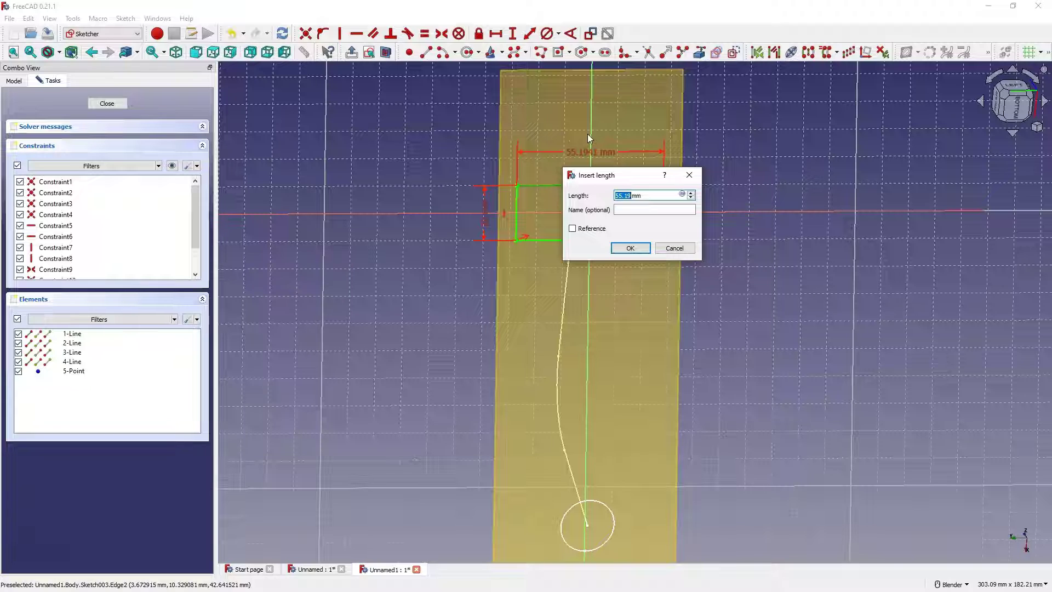
pyautogui.write('40')
pyautogui.press('Return')
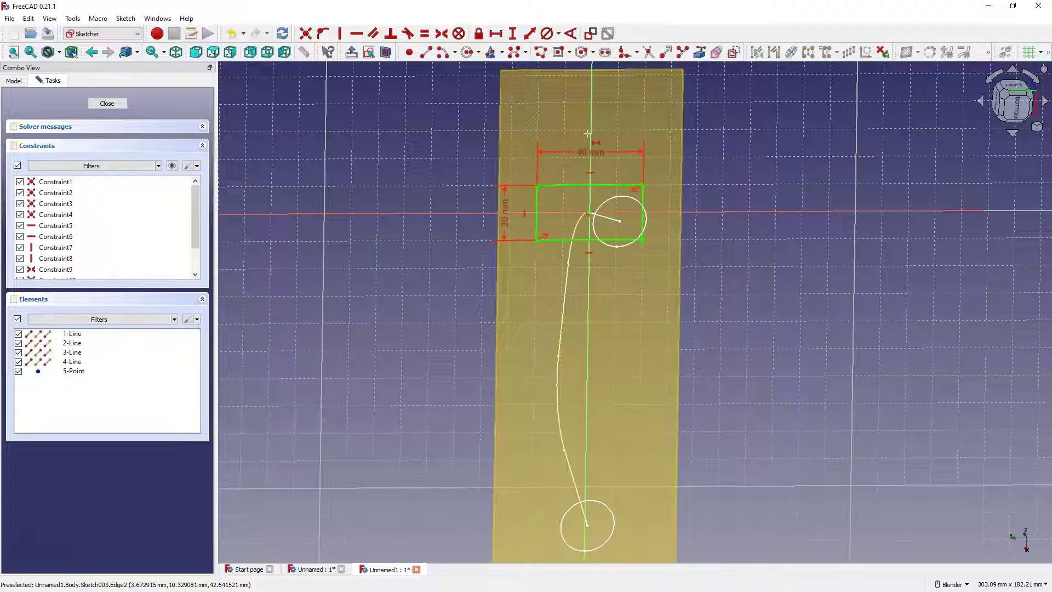
pyautogui.moveTo(588, 133)
pyautogui.mouseDown()
pyautogui.moveTo(541, 165)
pyautogui.moveTo(545, 183)
pyautogui.moveTo(589, 207)
pyautogui.mouseUp()
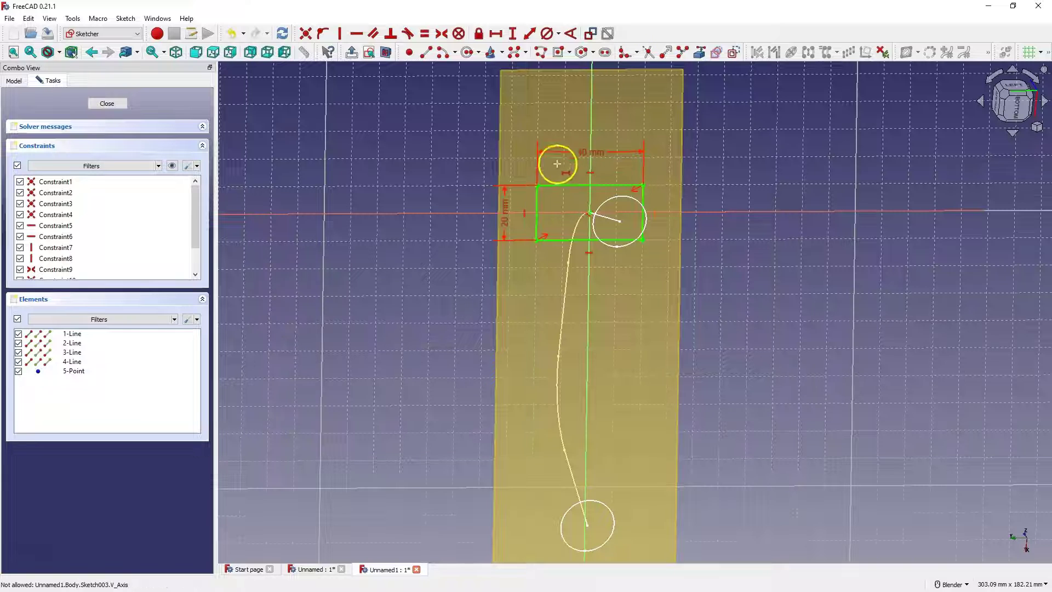
# Round all four corners of the rectangle with constraint-preserving sketch fillets
pyautogui.click(636, 53)
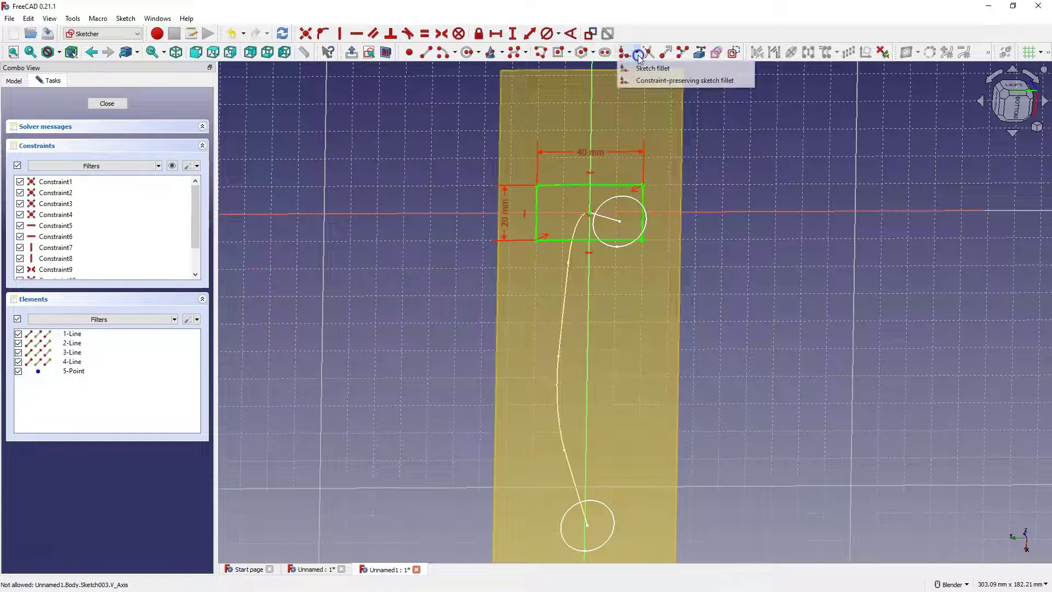
pyautogui.click(666, 81)
pyautogui.click(555, 188)
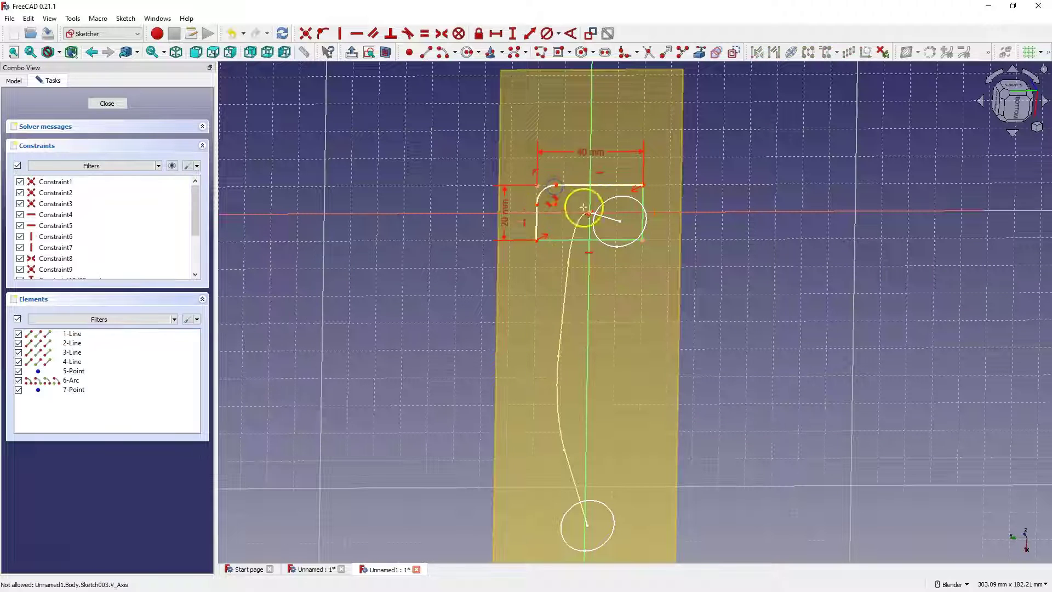
pyautogui.click(619, 184)
pyautogui.click(642, 213)
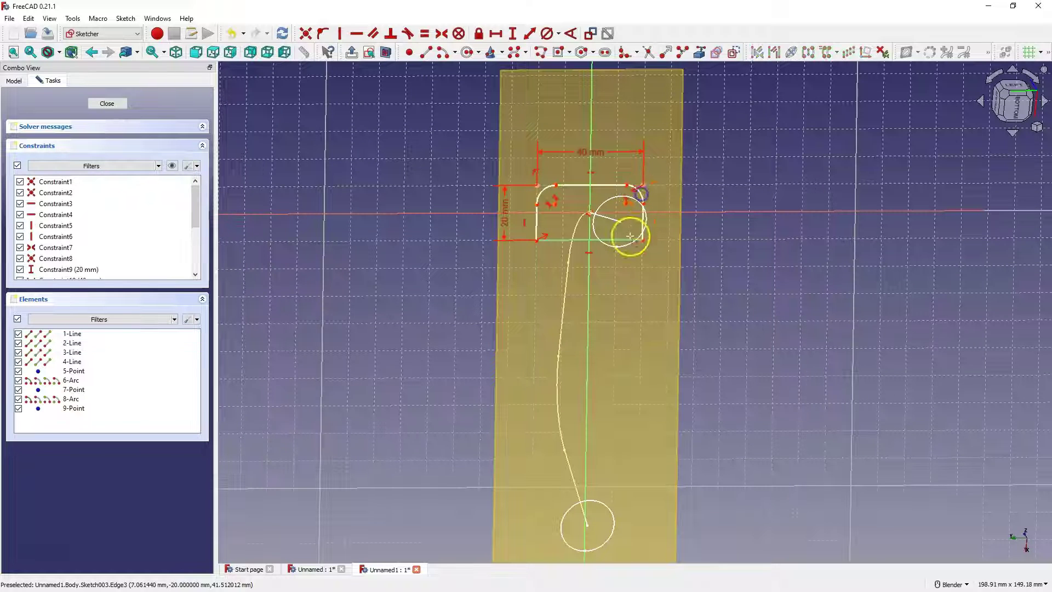
pyautogui.click(644, 221)
pyautogui.click(587, 240)
pyautogui.click(548, 240)
pyautogui.click(534, 227)
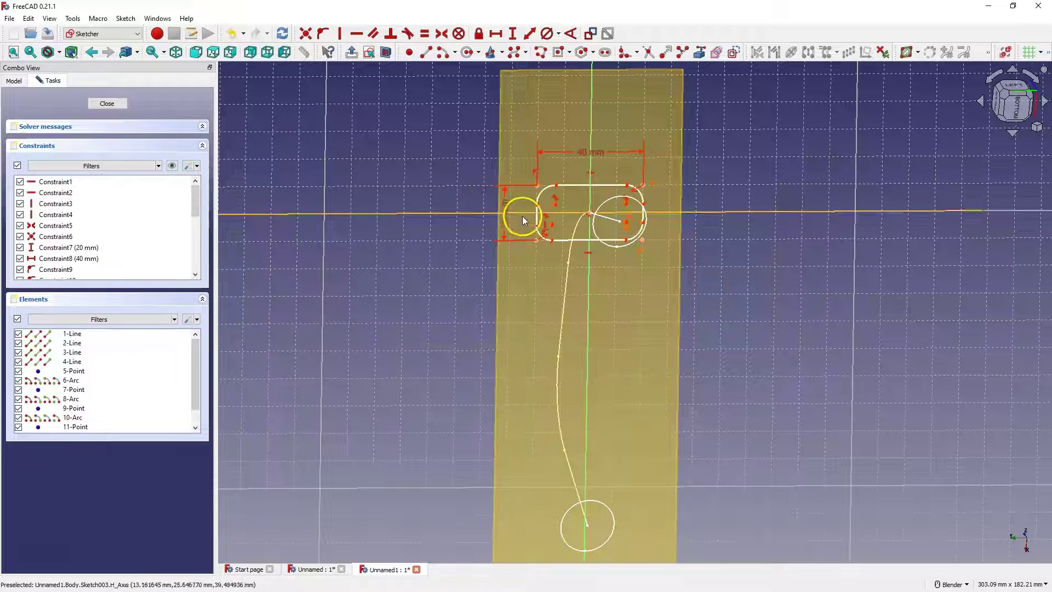
# Constrain the rectangle's four corner arcs to equal radii
pyautogui.click(548, 189)
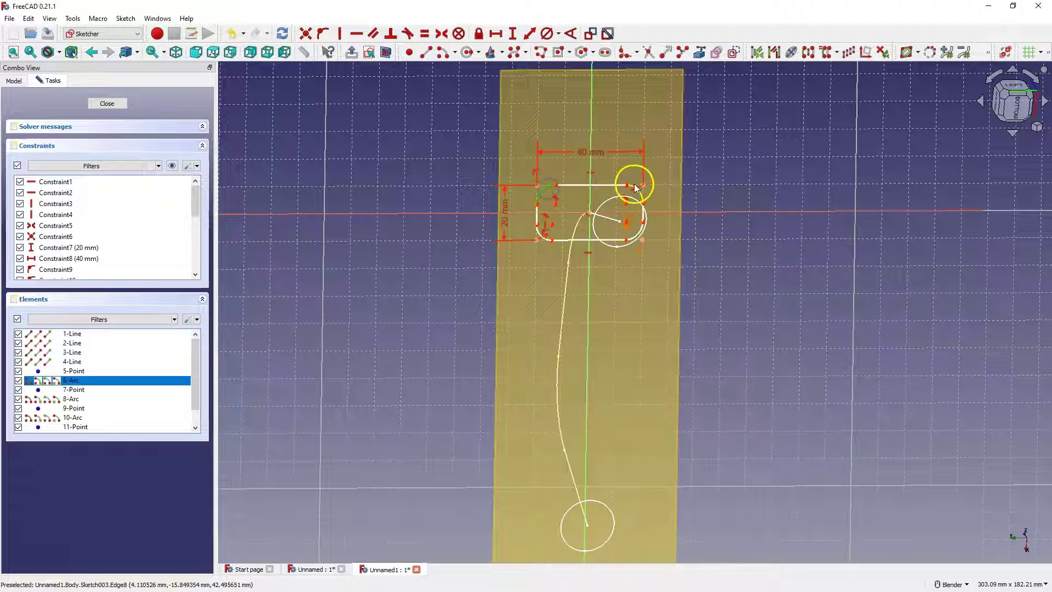
pyautogui.click(635, 189)
pyautogui.click(637, 233)
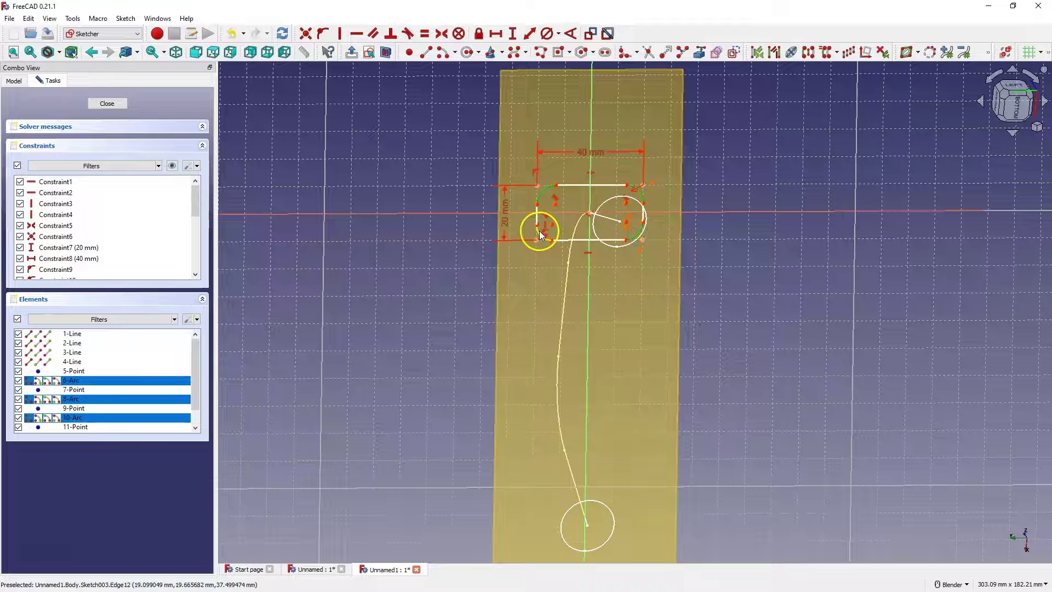
pyautogui.click(537, 234)
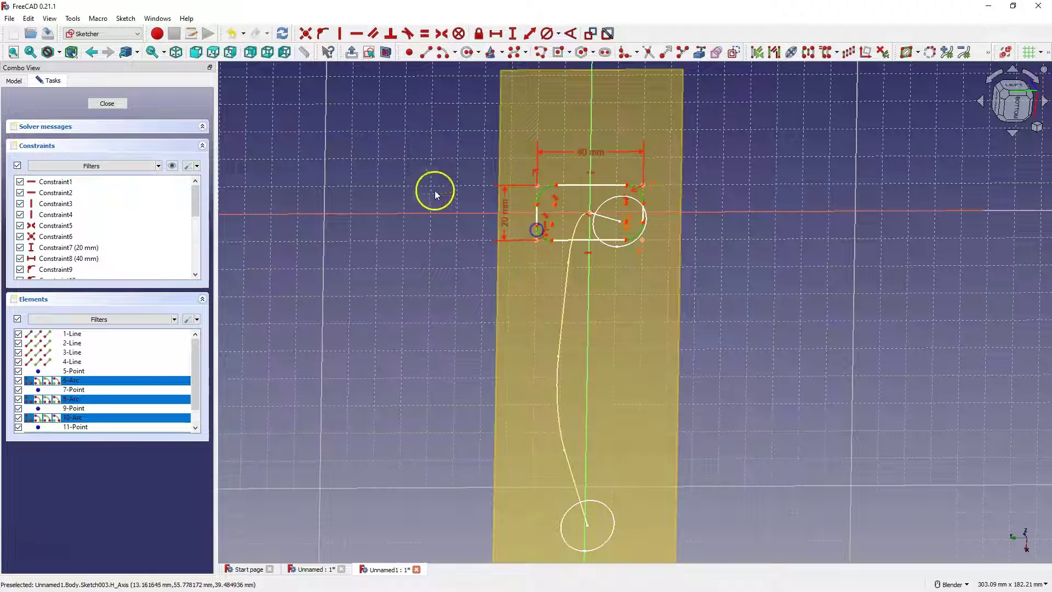
pyautogui.click(425, 35)
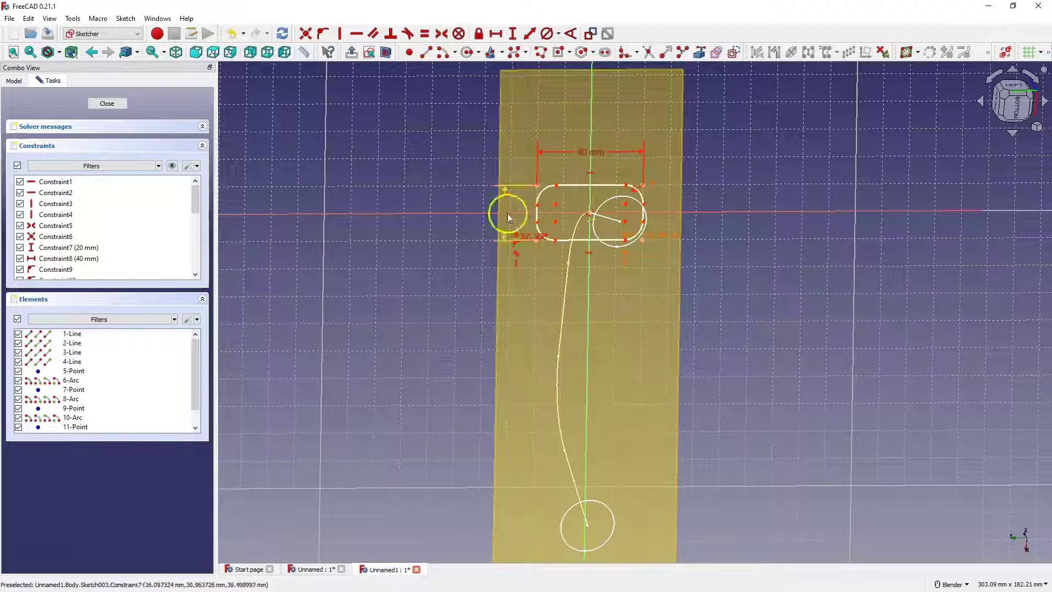
# Constrain the rounded rectangle's corner radius to 5 mm and finish the sketch
pyautogui.click(559, 36)
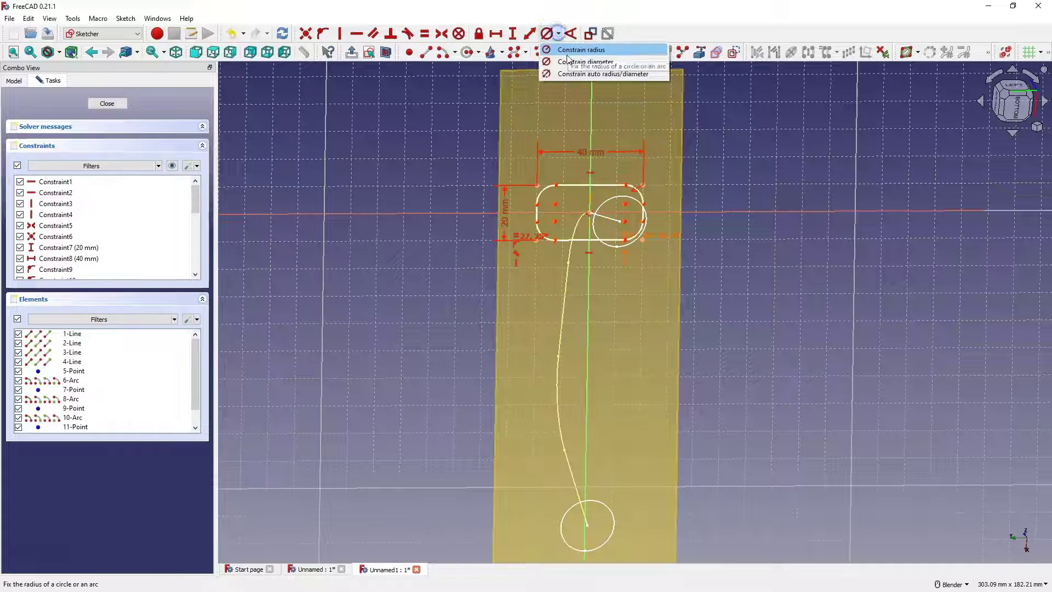
pyautogui.click(572, 44)
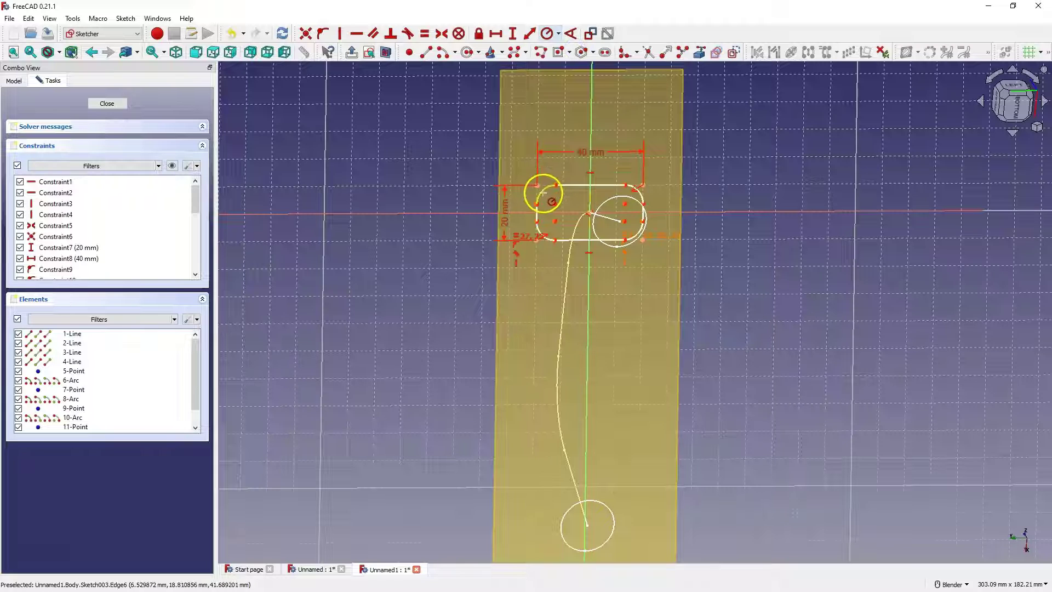
pyautogui.click(542, 193)
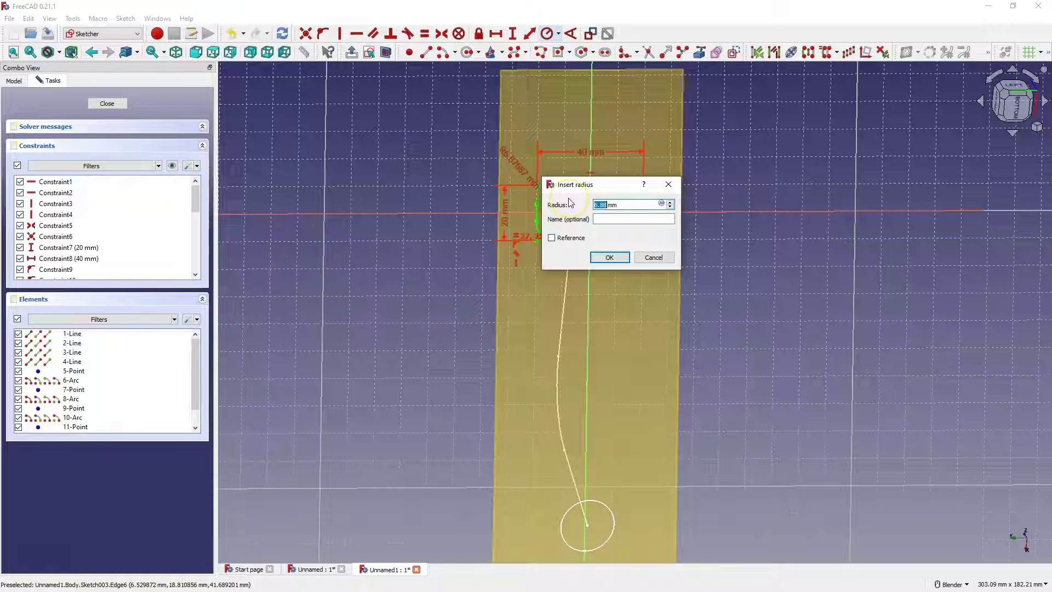
pyautogui.write('5')
pyautogui.click(620, 258)
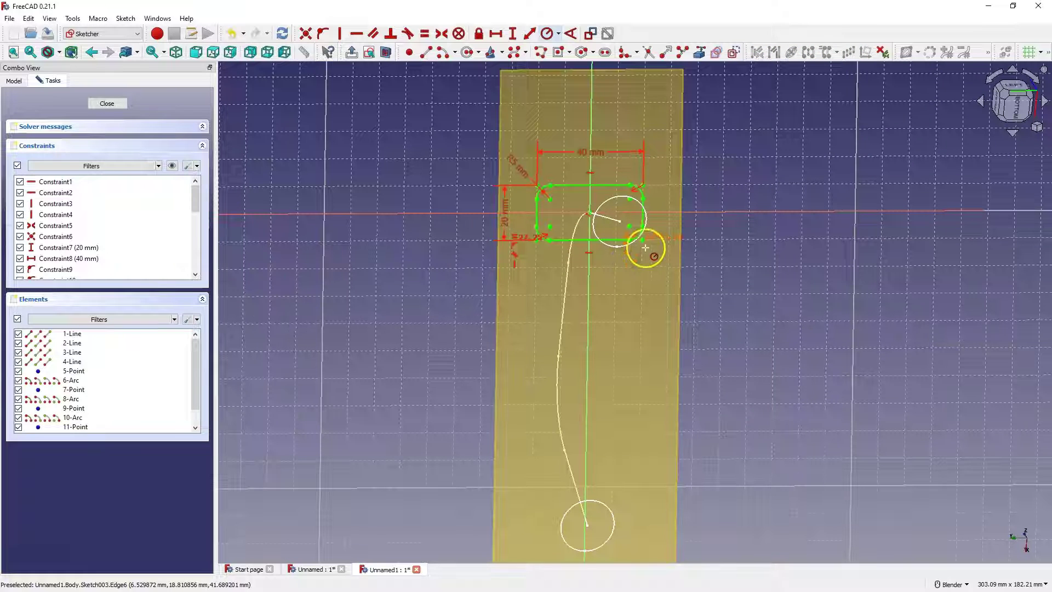
pyautogui.click(107, 104)
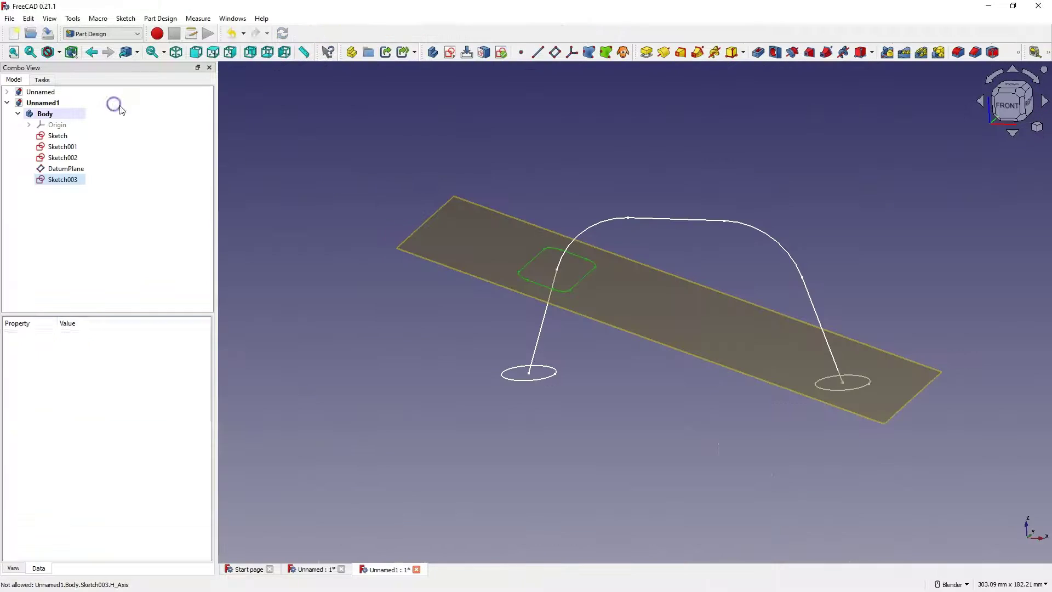
# Create a datum plane normal to the path's other slanted line, through the vertex where that line meets the arc
pyautogui.click(803, 279)
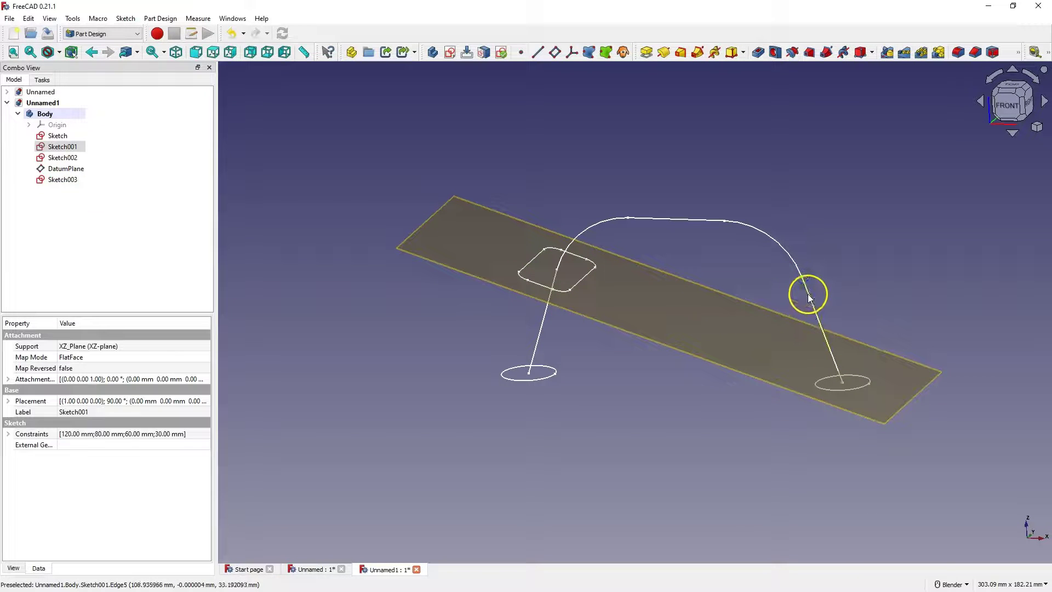
pyautogui.click(811, 301)
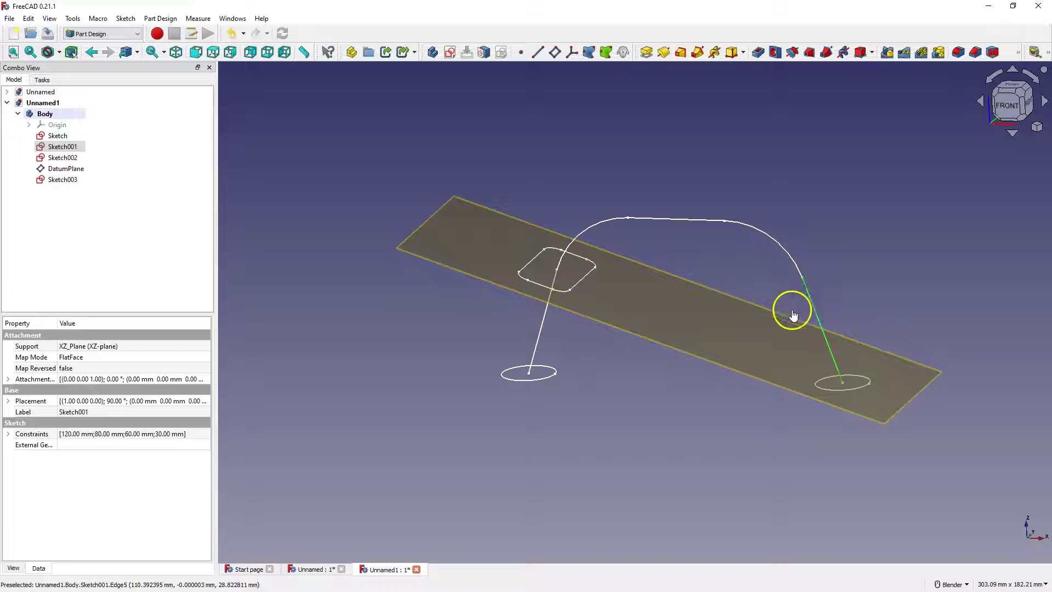
pyautogui.click(557, 53)
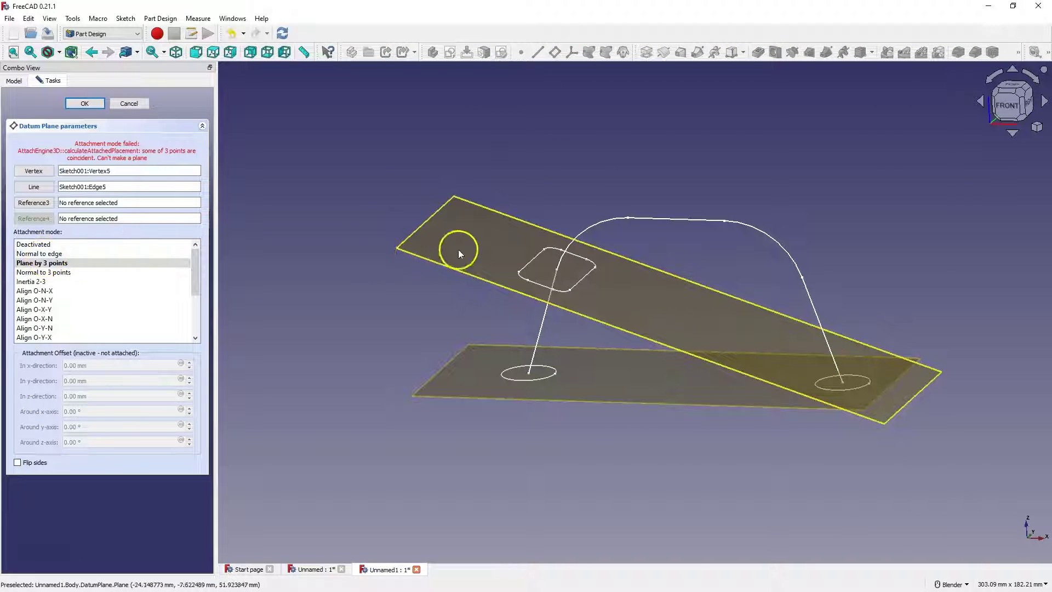
pyautogui.click(38, 254)
pyautogui.click(89, 103)
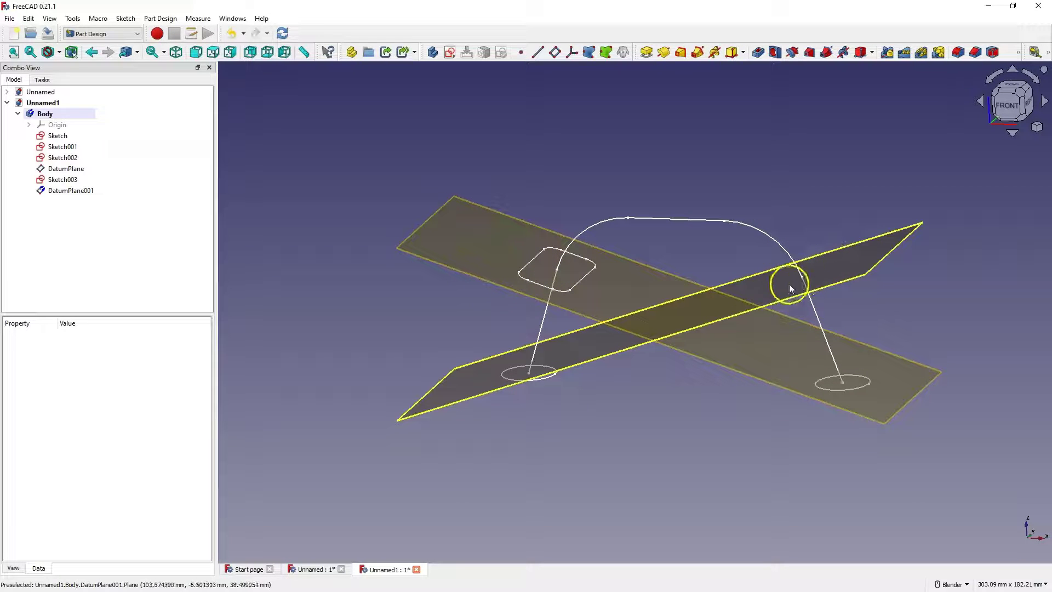
# Sketch on the new datum plane a carbon copy of the 40 × 20 mm rounded rectangle, centred on the origin
pyautogui.click(838, 268)
pyautogui.click(451, 53)
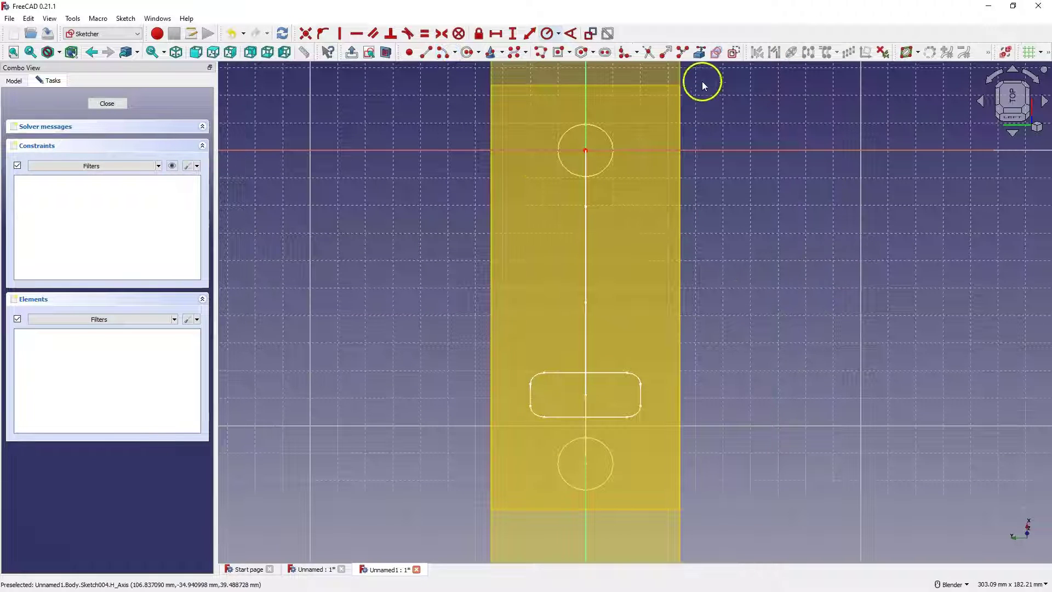
pyautogui.click(715, 53)
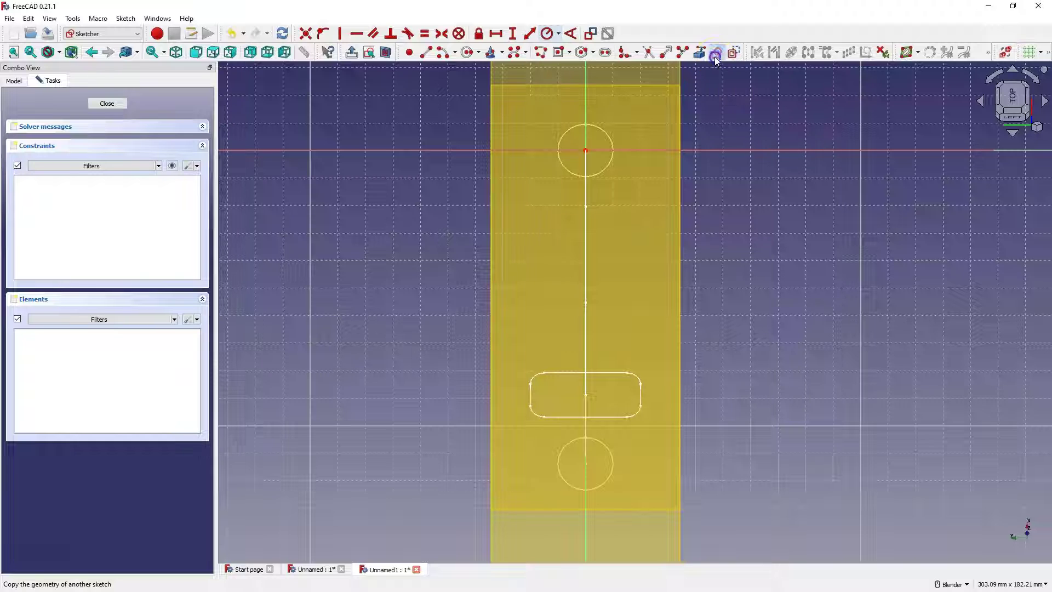
pyautogui.click(561, 371)
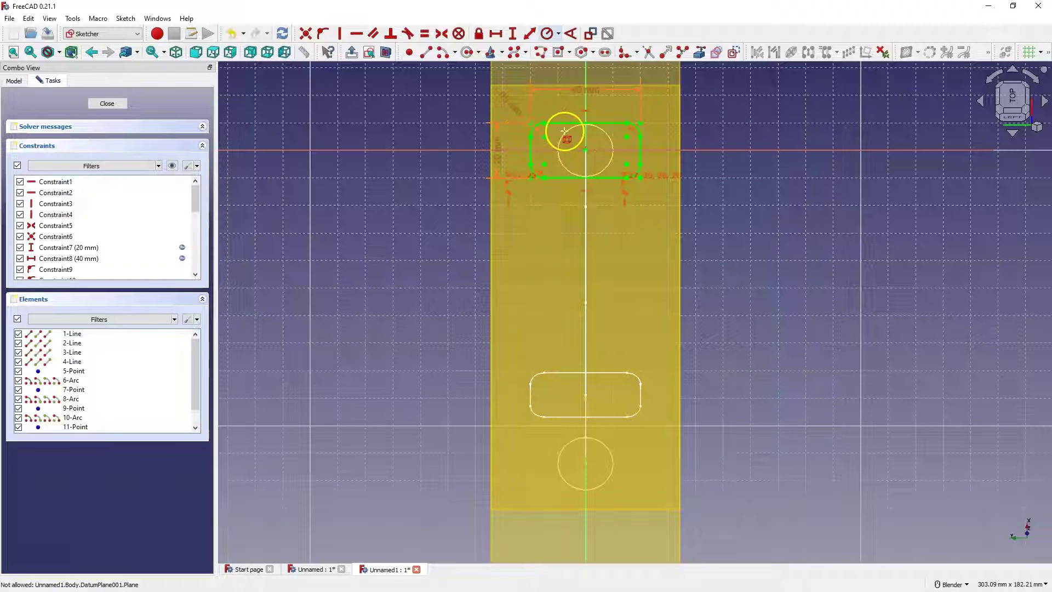
pyautogui.click(108, 104)
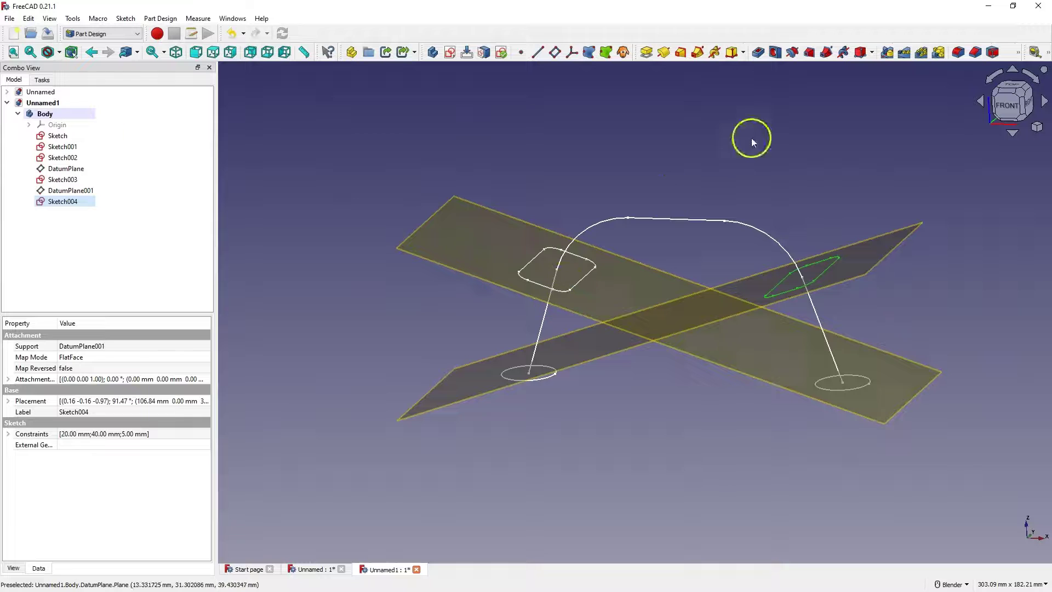
# Hide both datum planes, DatumPlane and DatumPlane001
pyautogui.moveTo(735, 157); pyautogui.dragTo(512, 285, button='middle')
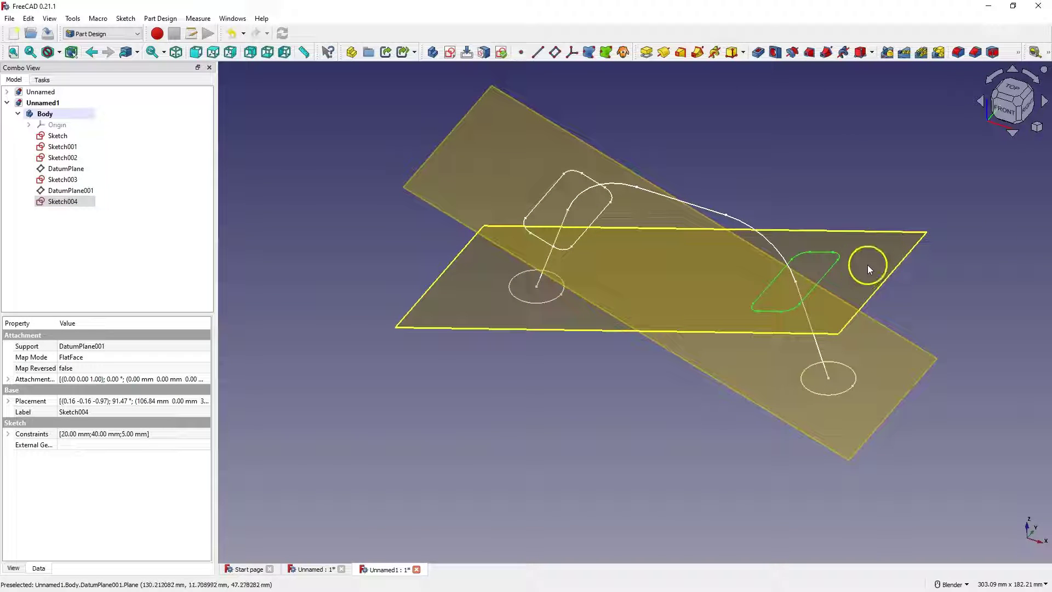
pyautogui.click(74, 168)
pyautogui.press('space')
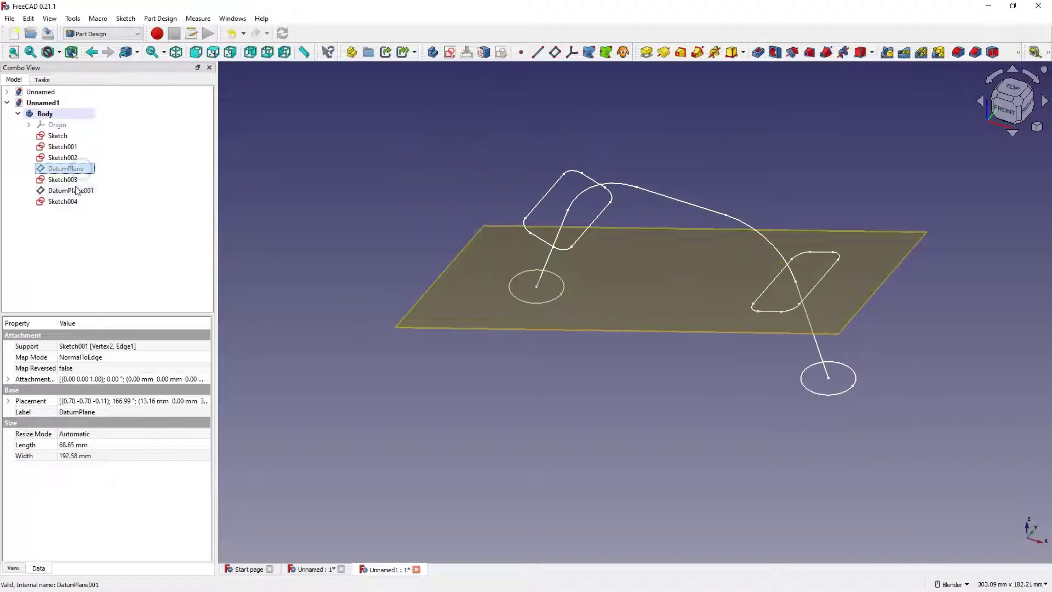
pyautogui.click(68, 190)
pyautogui.press('space')
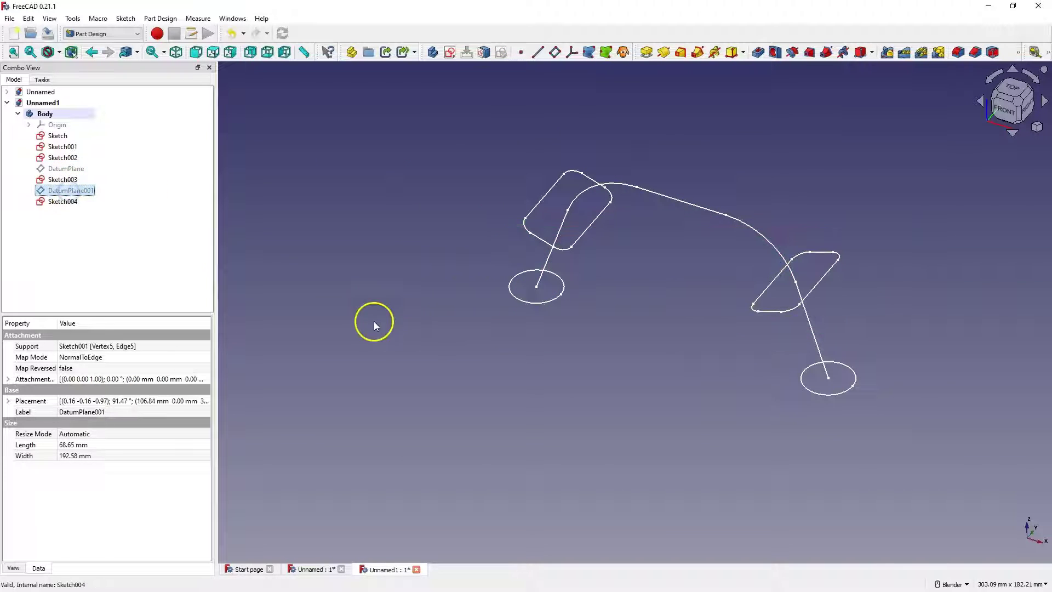
pyautogui.click(419, 288)
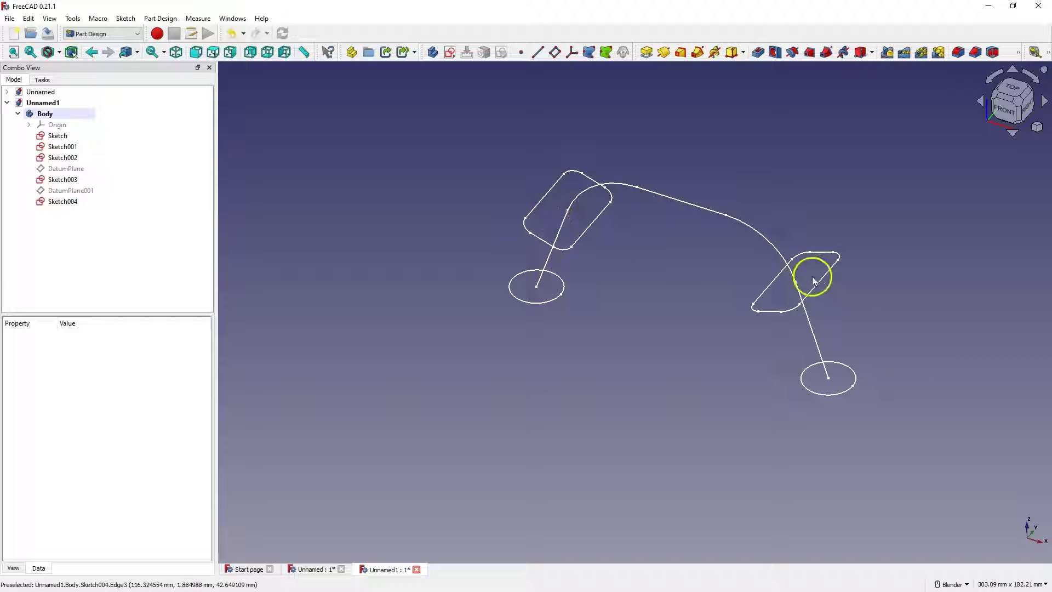
# Start an additive pipe with the circle at the path's start as profile, sweeping along the path sketch Sketch001
pyautogui.click(537, 303)
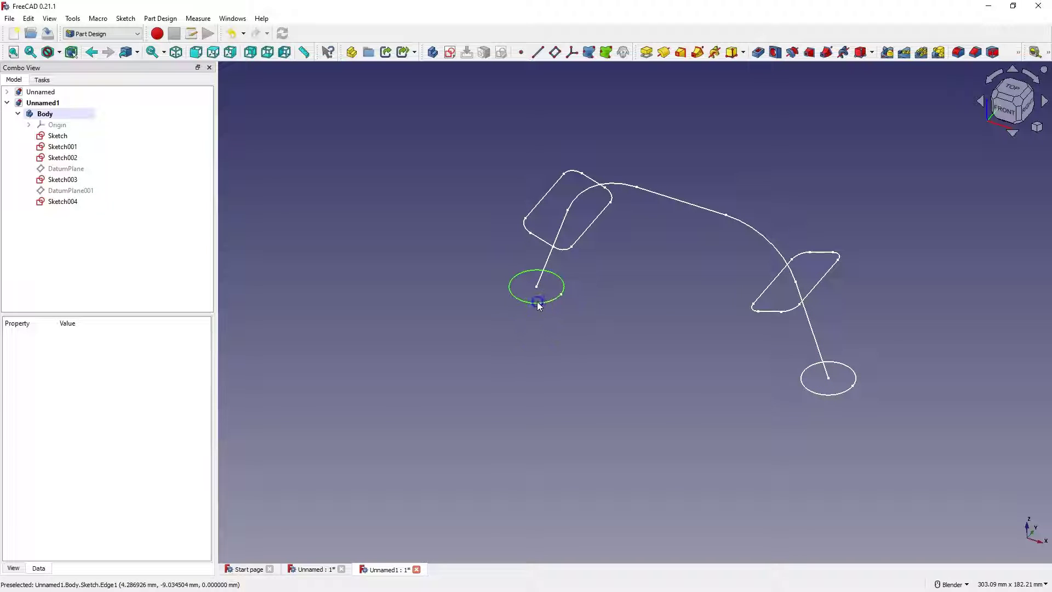
pyautogui.click(697, 52)
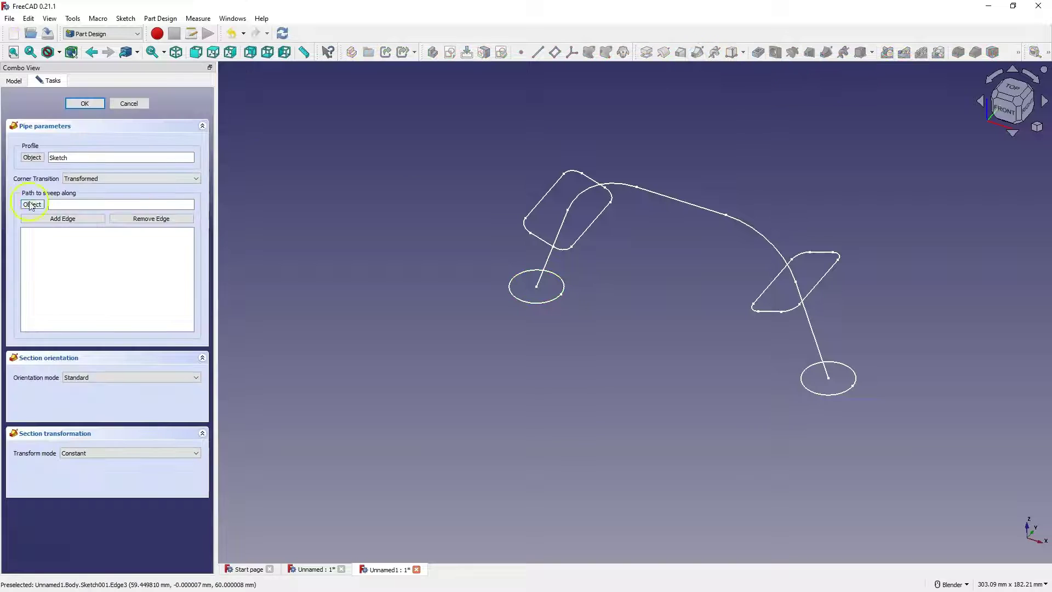
pyautogui.click(30, 205)
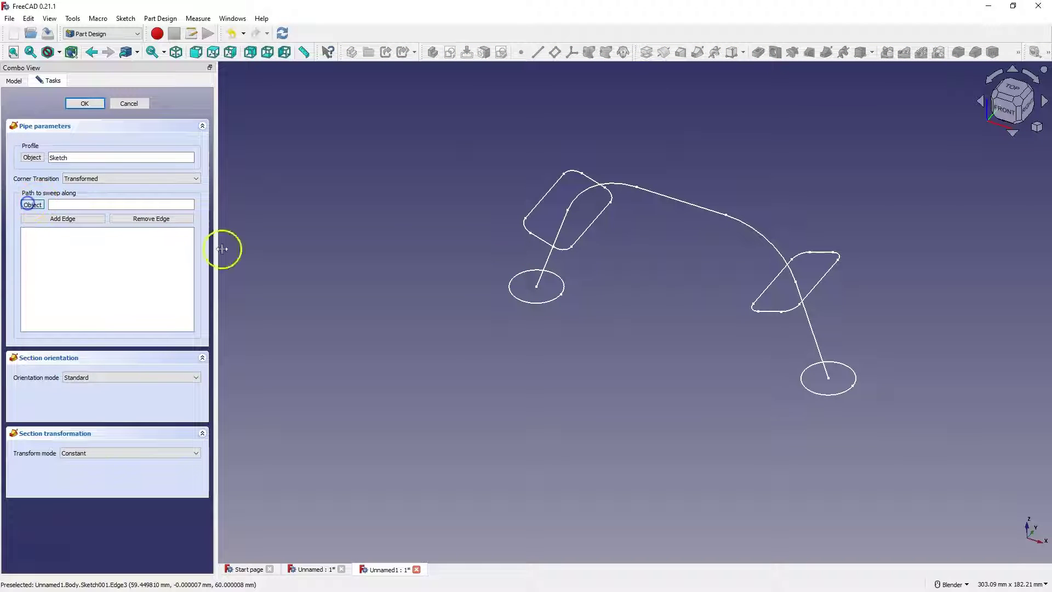
pyautogui.click(549, 260)
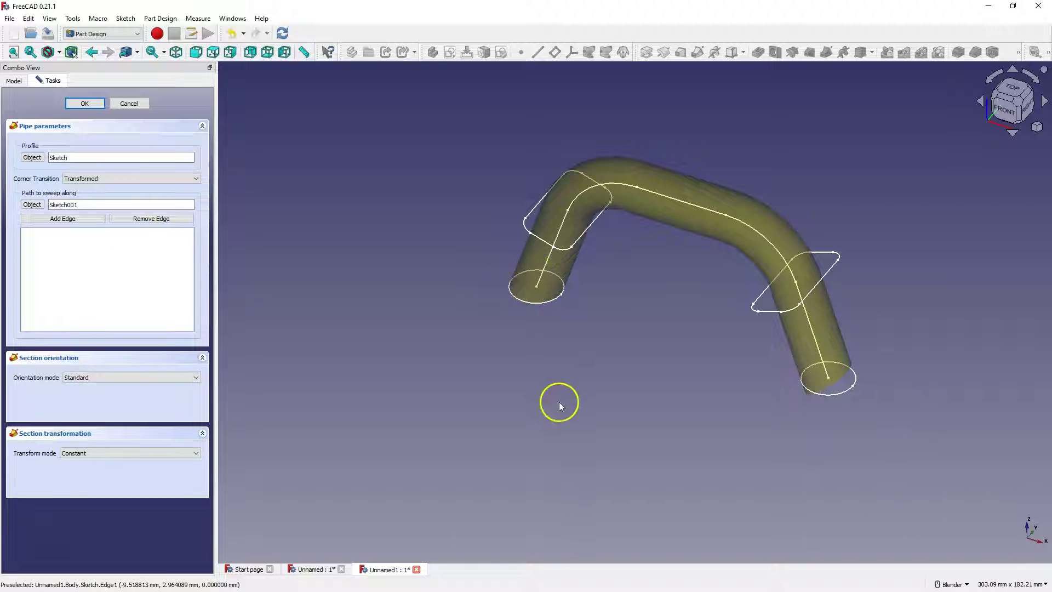
# Set the pipe's transform mode to Multisection and add the rounded rectangles Sketch003 and Sketch004 as sections, in that order
pyautogui.click(71, 454)
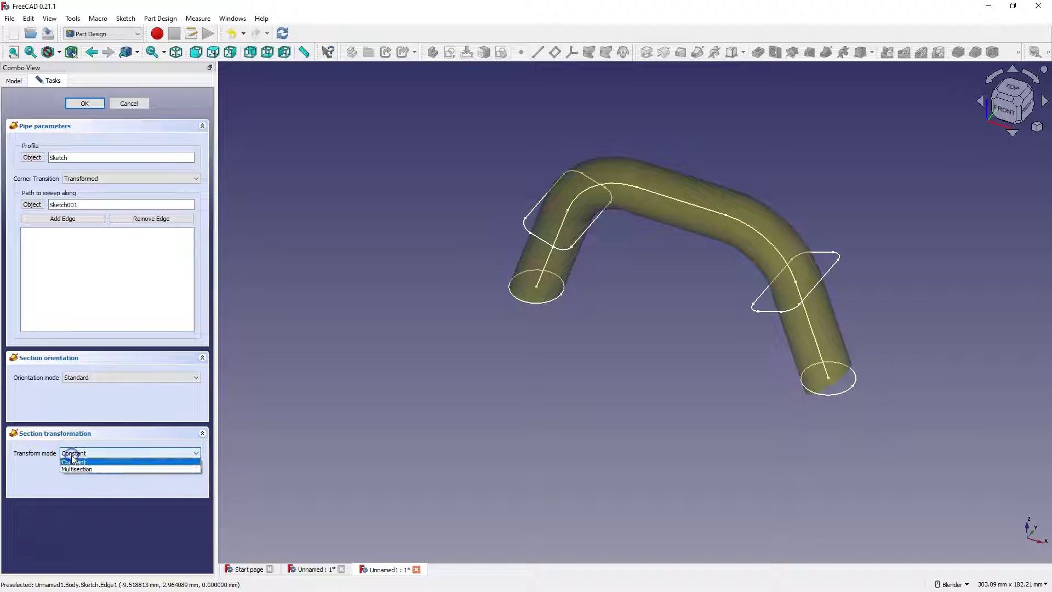
pyautogui.click(74, 466)
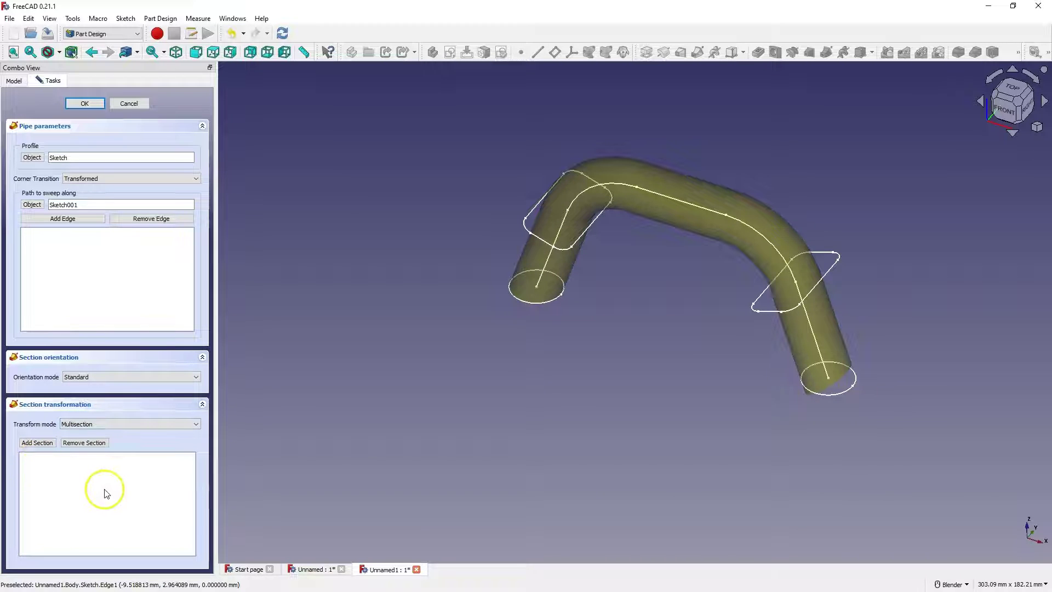
pyautogui.click(49, 447)
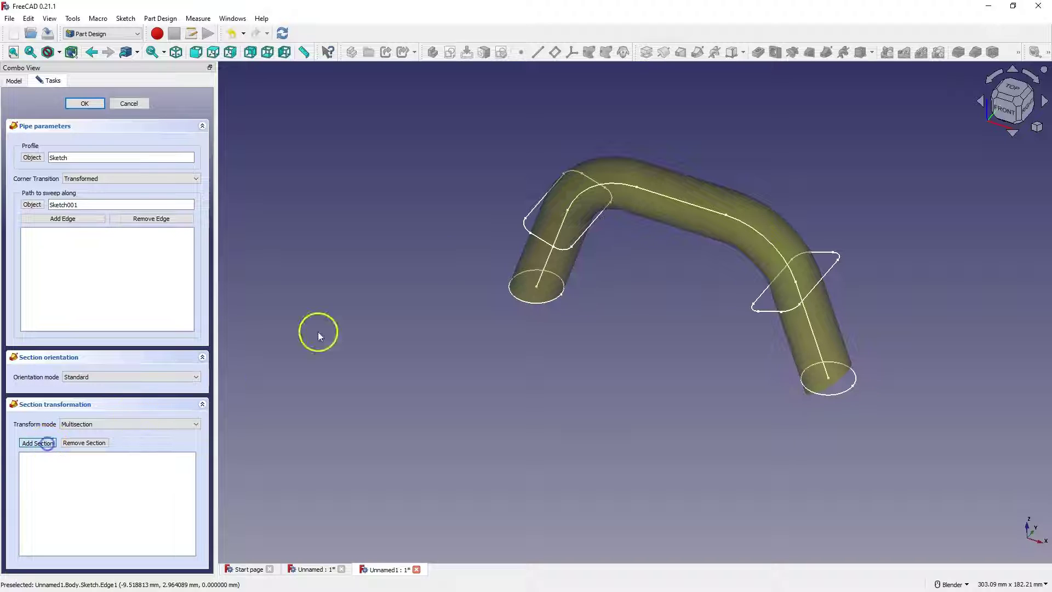
pyautogui.click(537, 205)
pyautogui.click(37, 442)
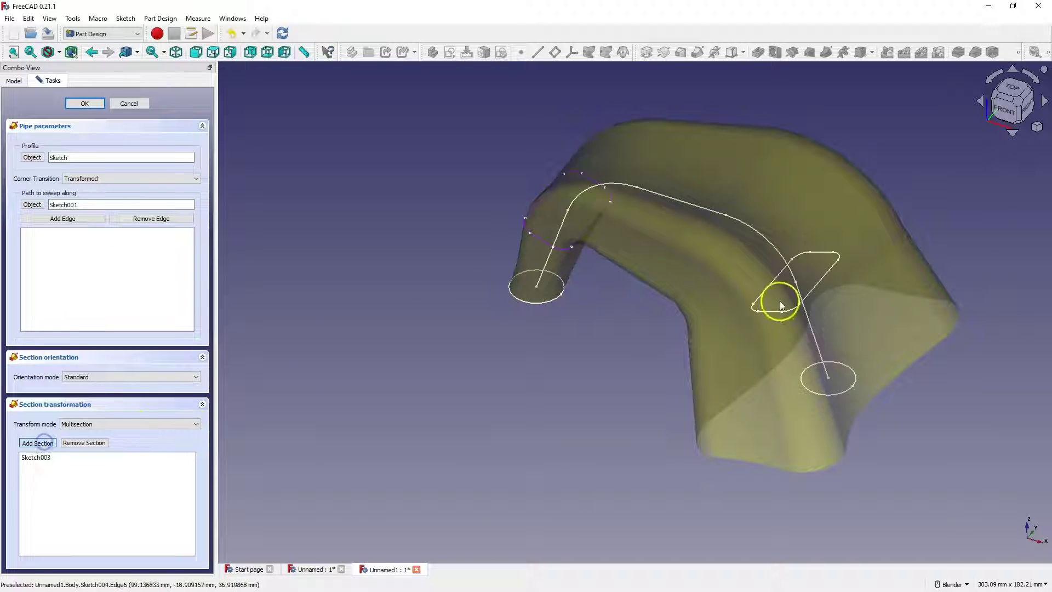
pyautogui.click(818, 285)
pyautogui.click(33, 444)
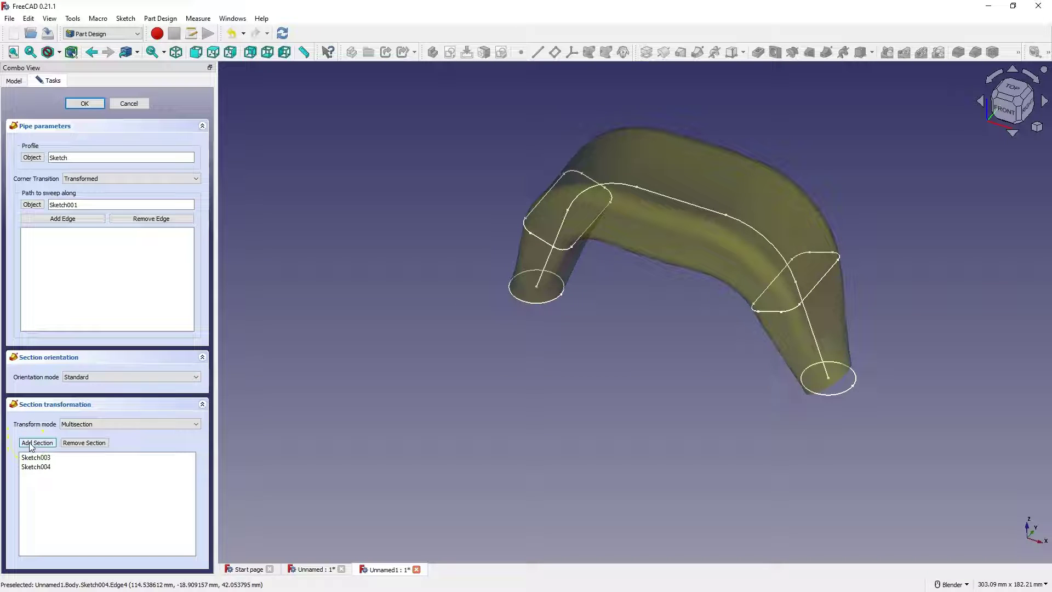
# Add the circle at the path's far end, Sketch002, as the last section and complete the additive pipe
pyautogui.moveTo(810, 437); pyautogui.dragTo(845, 393)
pyautogui.click(842, 396)
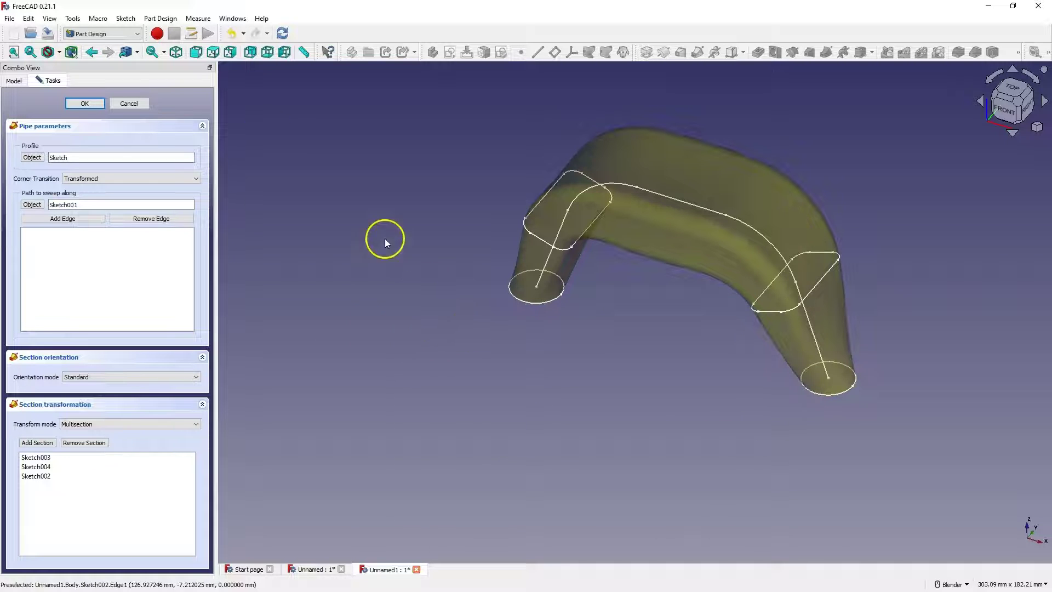
pyautogui.click(84, 103)
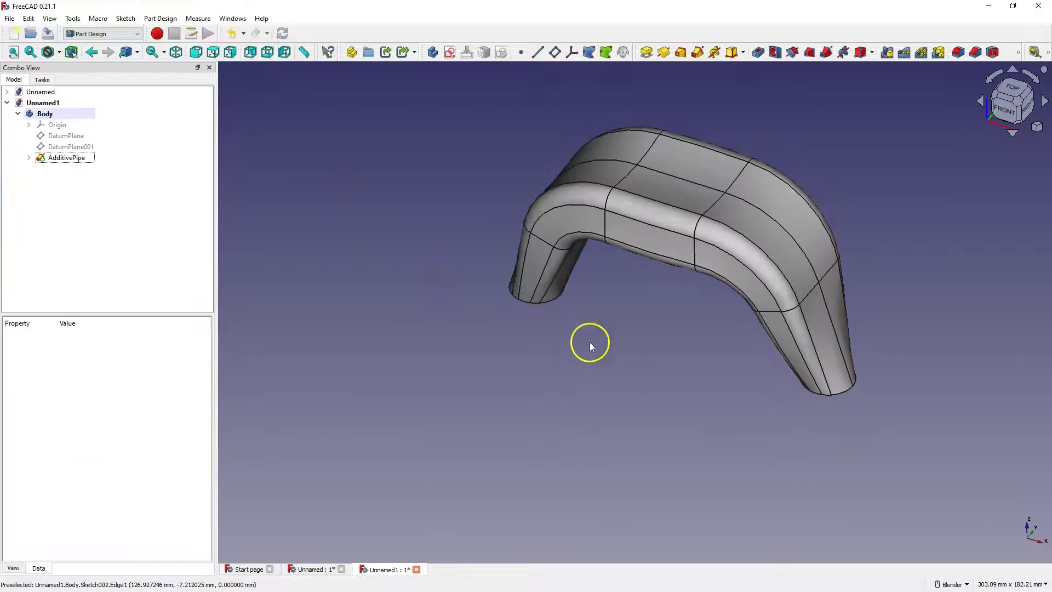
pyautogui.moveTo(687, 354); pyautogui.dragTo(695, 323, button='middle')
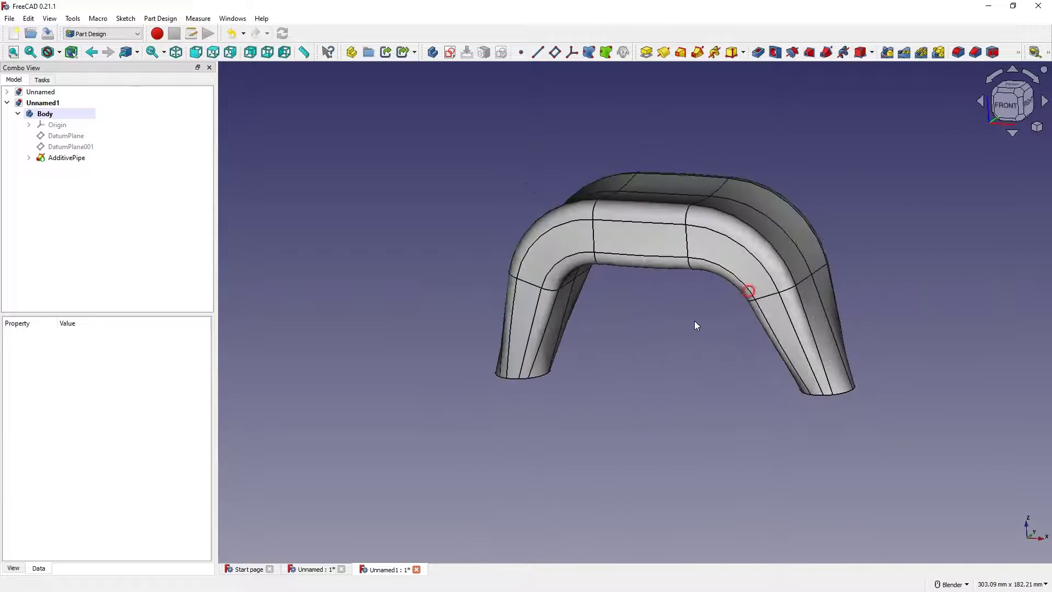